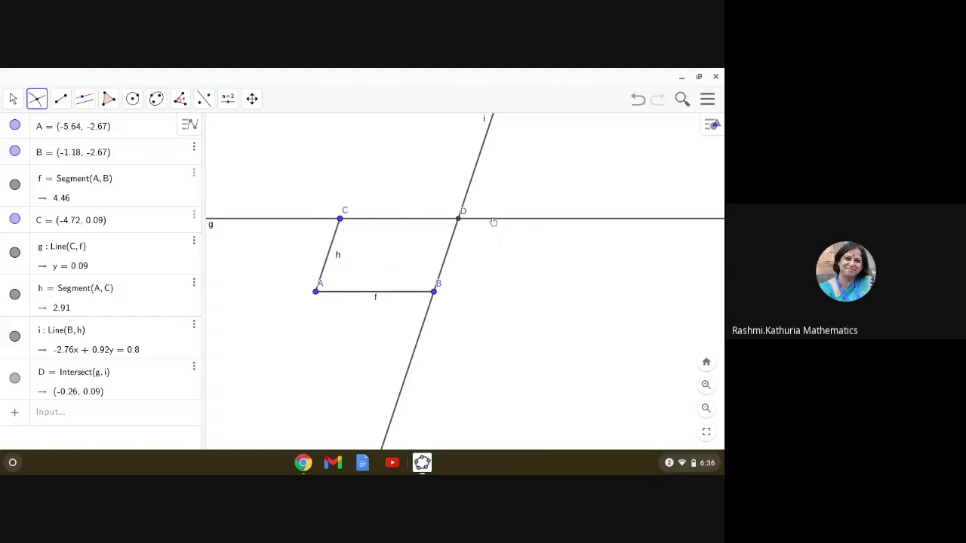
# Hide the two construction lines, g through C and i through B, keeping their intersection point D.
pyautogui.rightClick(493, 222)
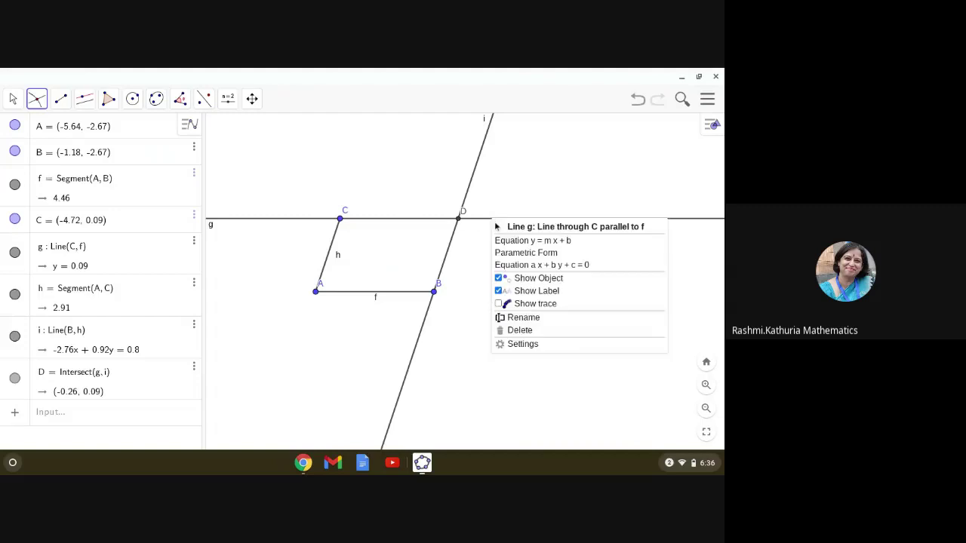
pyautogui.click(523, 280)
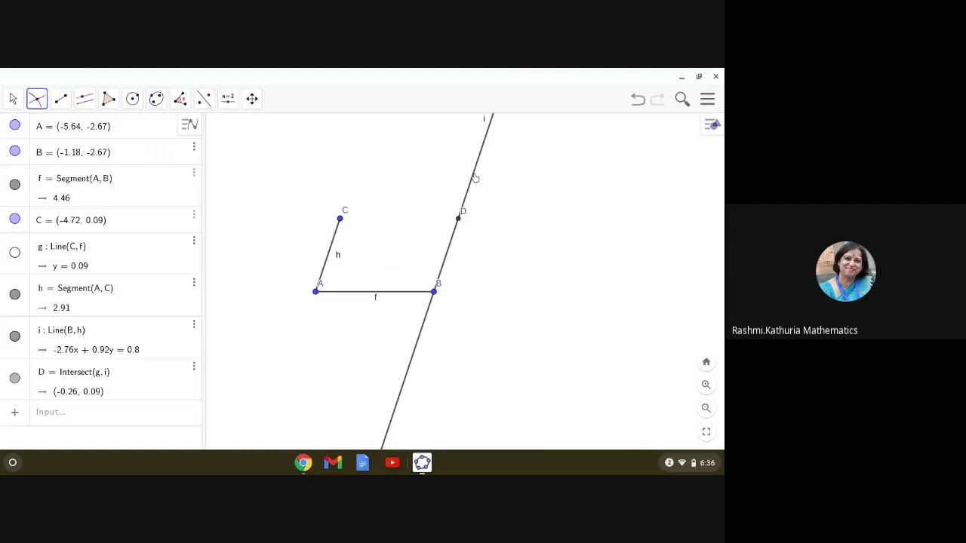
pyautogui.rightClick(475, 177)
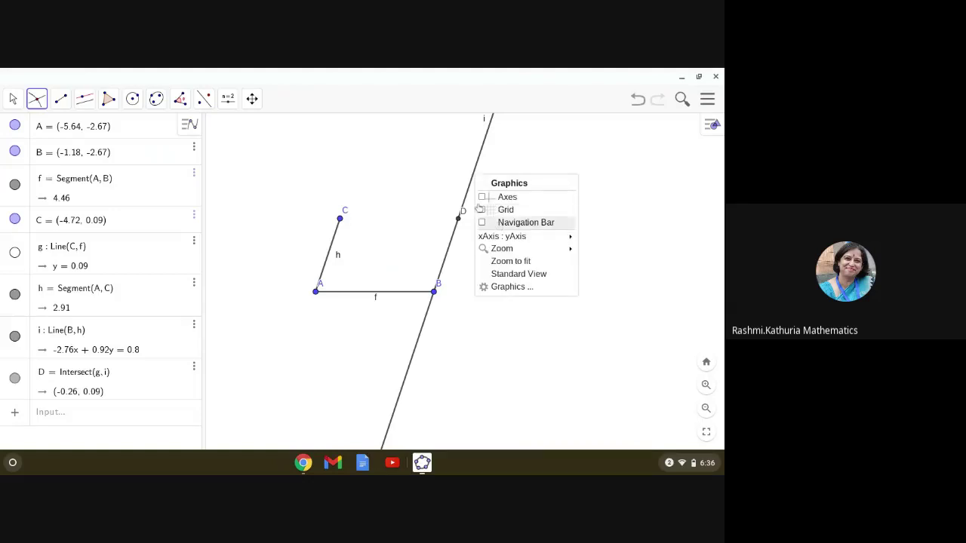
pyautogui.press('Down')
pyautogui.press('Right')
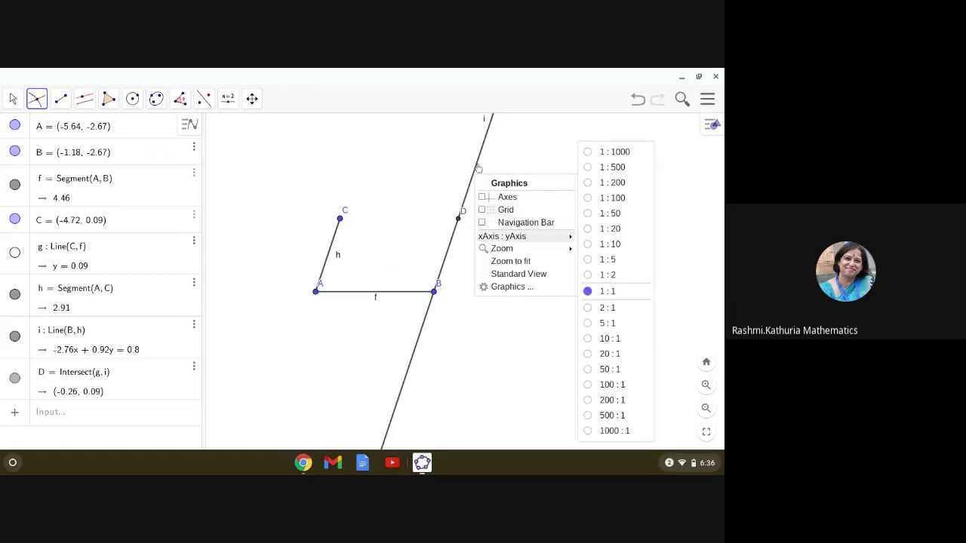
pyautogui.rightClick(478, 168)
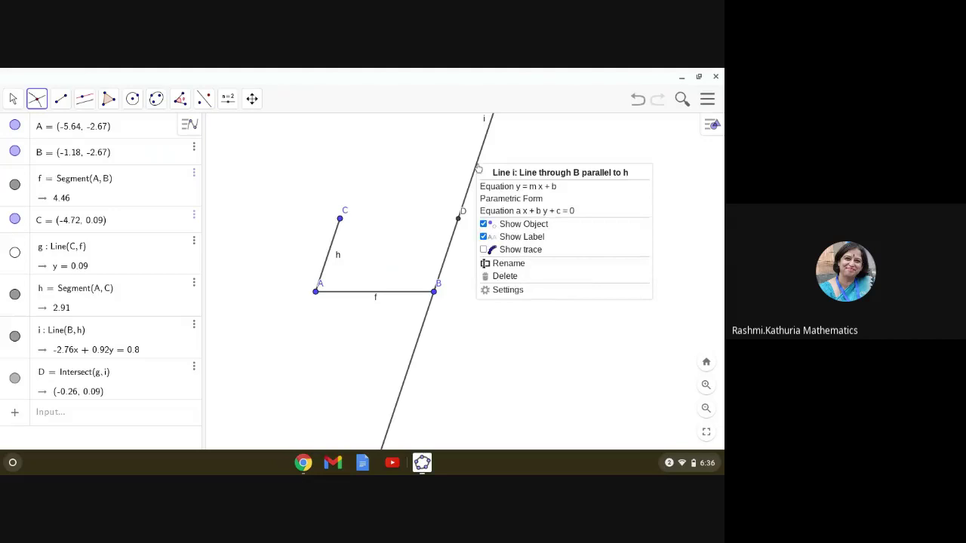
pyautogui.click(504, 224)
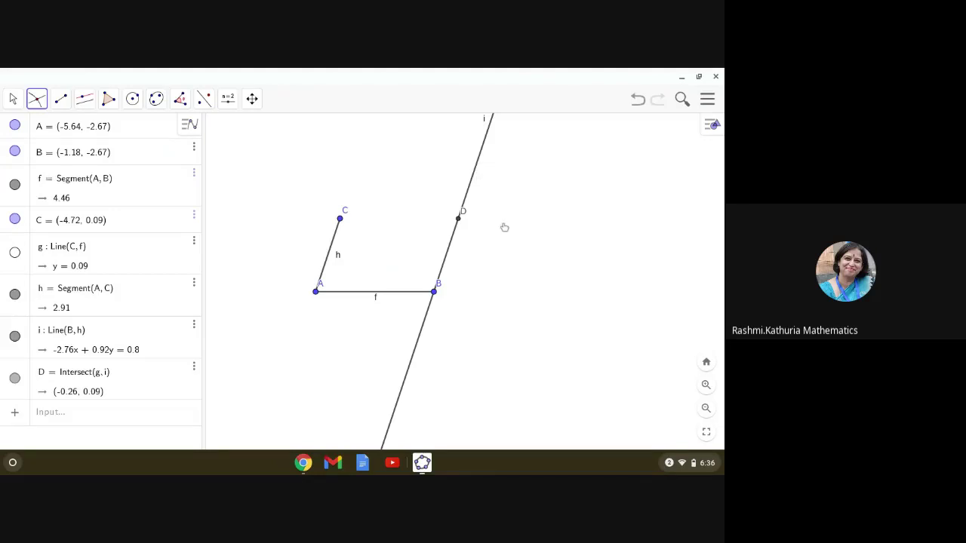
# Draw segments from B to D and from D to C to complete the parallelogram's sides.
pyautogui.click(60, 98)
pyautogui.click(83, 152)
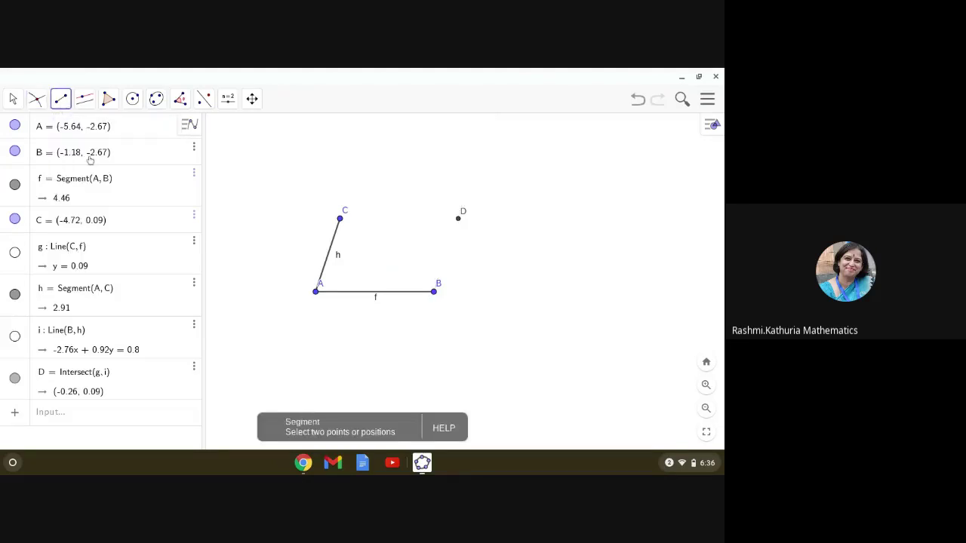
pyautogui.click(434, 294)
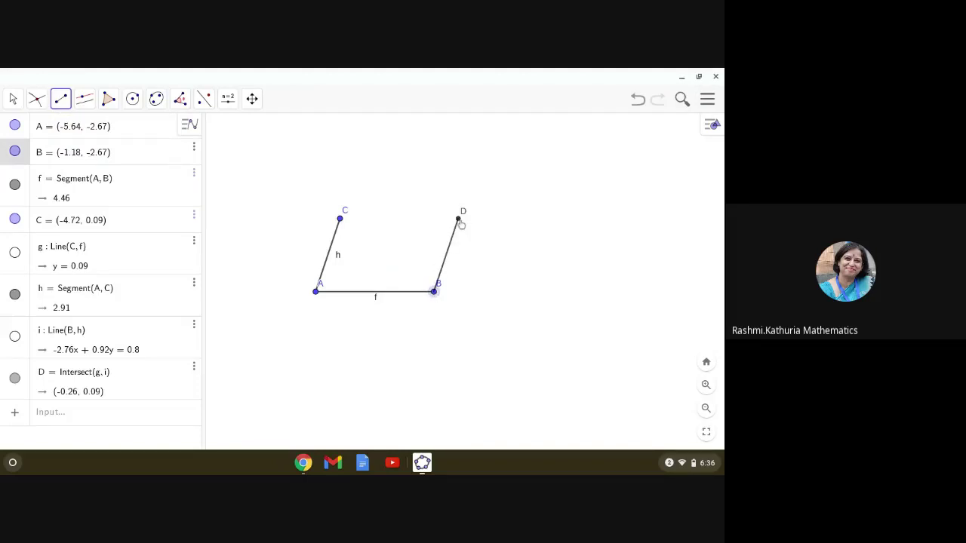
pyautogui.click(459, 220)
pyautogui.click(459, 220)
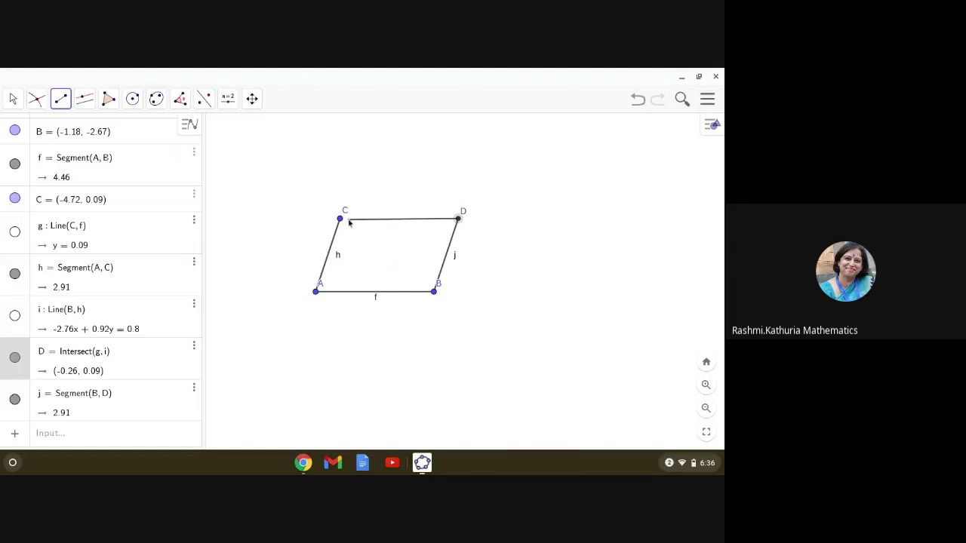
pyautogui.click(340, 220)
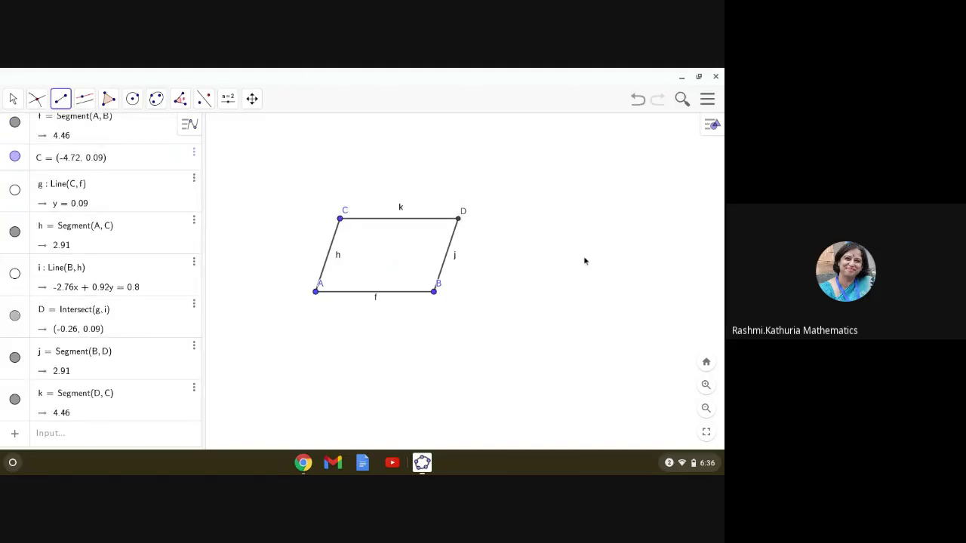
# Reshape the parallelogram by moving vertices A, B and C until AB is about 10.3 and AC about 4.86 long.
pyautogui.click(13, 100)
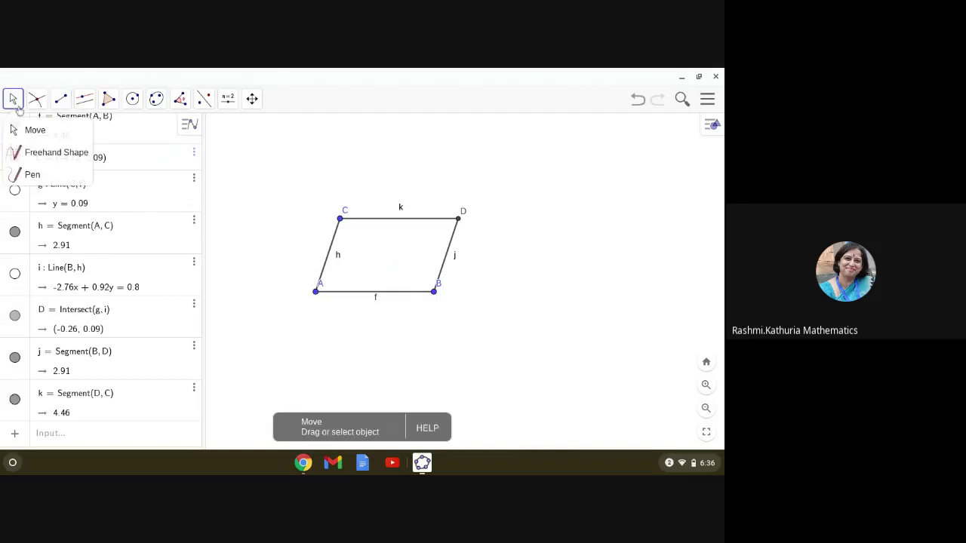
pyautogui.click(47, 133)
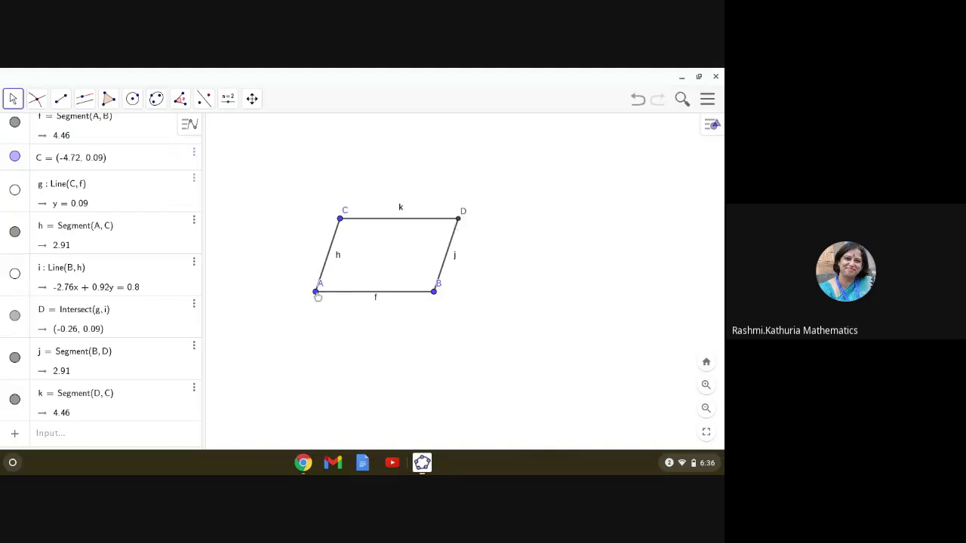
pyautogui.moveTo(317, 294); pyautogui.dragTo(350, 301)
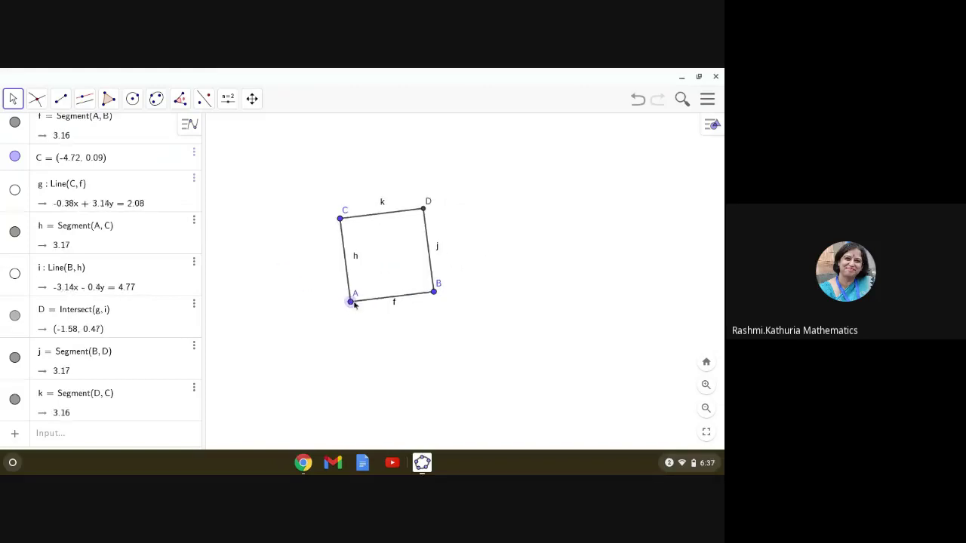
pyautogui.moveTo(435, 291); pyautogui.dragTo(486, 265)
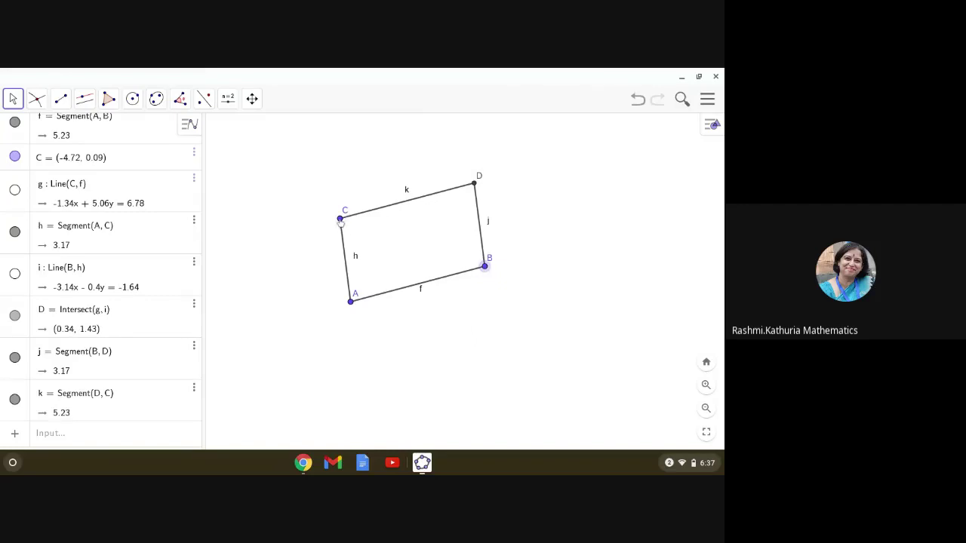
pyautogui.moveTo(340, 219); pyautogui.dragTo(418, 207)
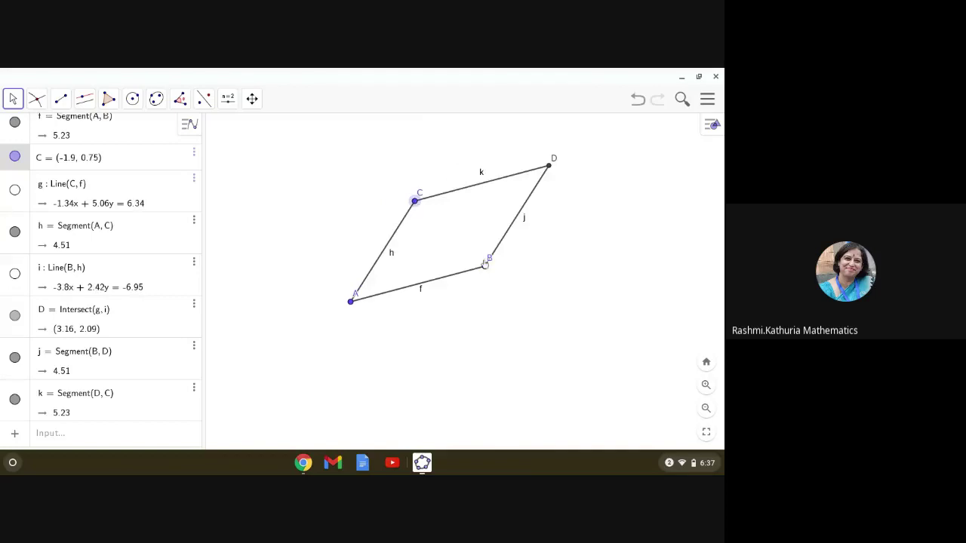
pyautogui.moveTo(486, 269); pyautogui.dragTo(584, 309)
pyautogui.moveTo(415, 202); pyautogui.dragTo(373, 198)
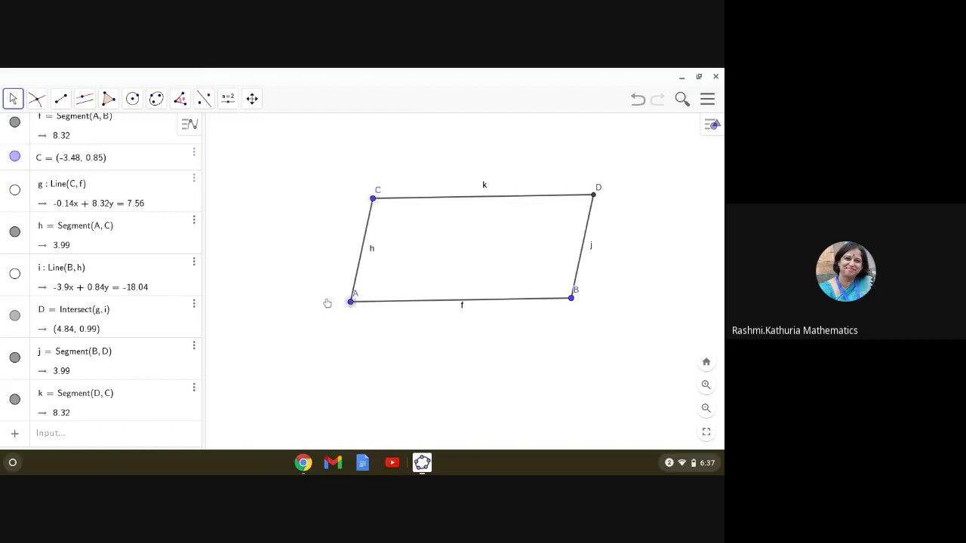
pyautogui.moveTo(351, 301); pyautogui.dragTo(299, 305)
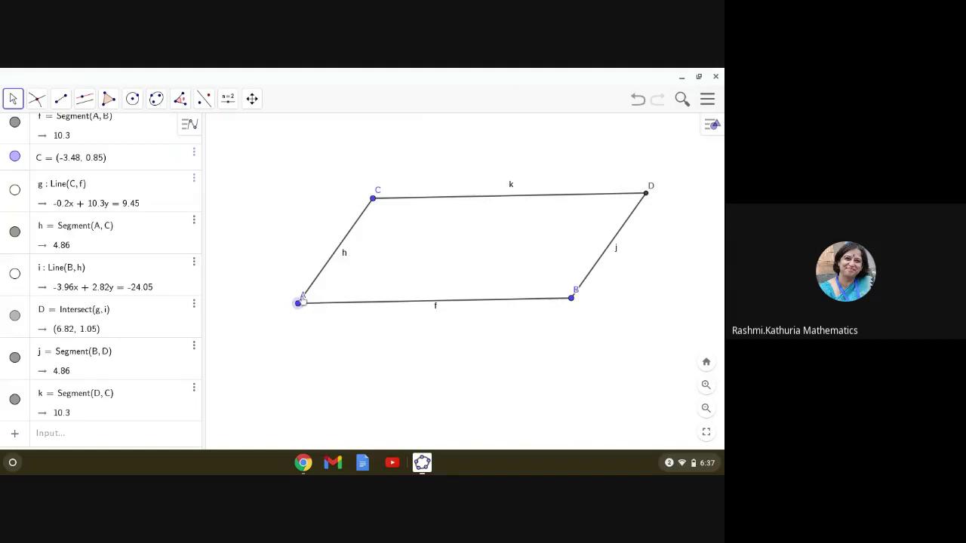
# Move the labels of A and B outside the parallelogram, and shift vertex A until AB is nearly horizontal and about 9.8 long.
pyautogui.moveTo(302, 296); pyautogui.dragTo(282, 304)
pyautogui.moveTo(579, 296); pyautogui.dragTo(575, 323)
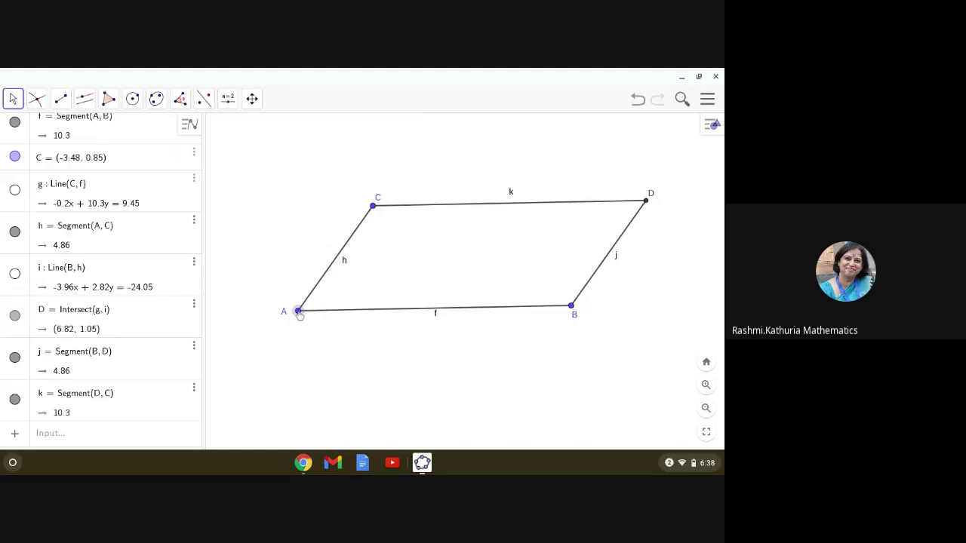
pyautogui.moveTo(299, 313)
pyautogui.mouseDown()
pyautogui.moveTo(323, 313)
pyautogui.moveTo(333, 294)
pyautogui.moveTo(325, 285)
pyautogui.moveTo(303, 308)
pyautogui.moveTo(341, 311)
pyautogui.moveTo(347, 298)
pyautogui.moveTo(335, 283)
pyautogui.moveTo(315, 287)
pyautogui.moveTo(309, 307)
pyautogui.moveTo(329, 296)
pyautogui.moveTo(311, 304)
pyautogui.mouseUp()
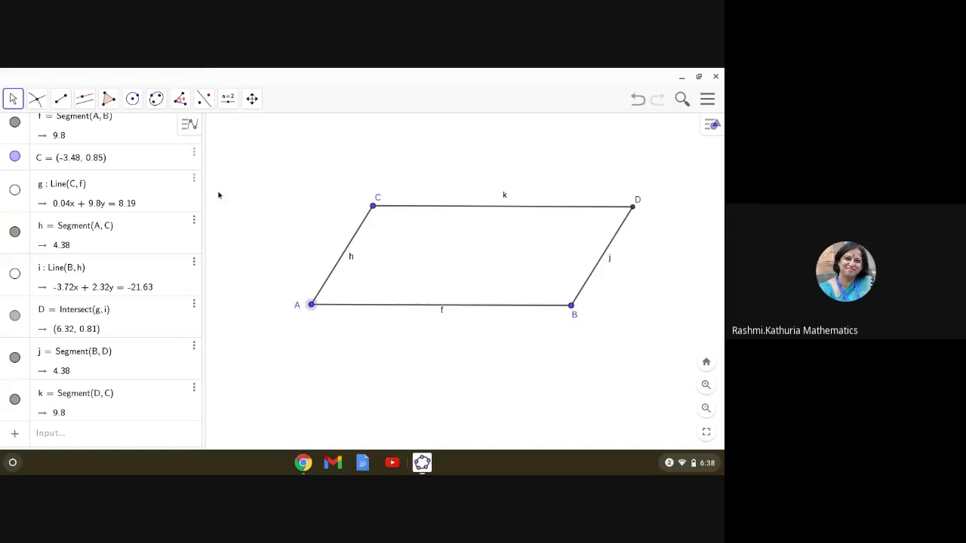
# Add an angle measurement at vertex A using the points B, A and C.
pyautogui.click(180, 99)
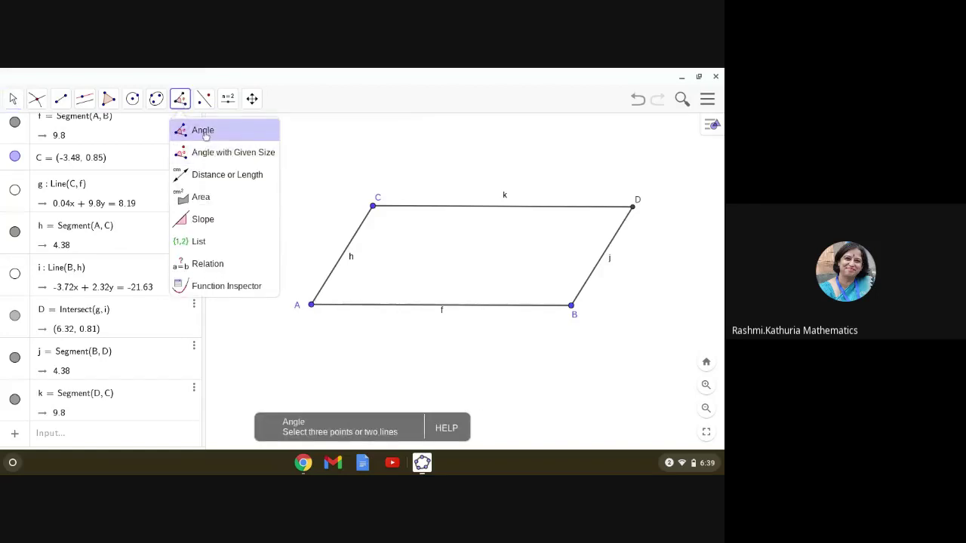
pyautogui.click(198, 131)
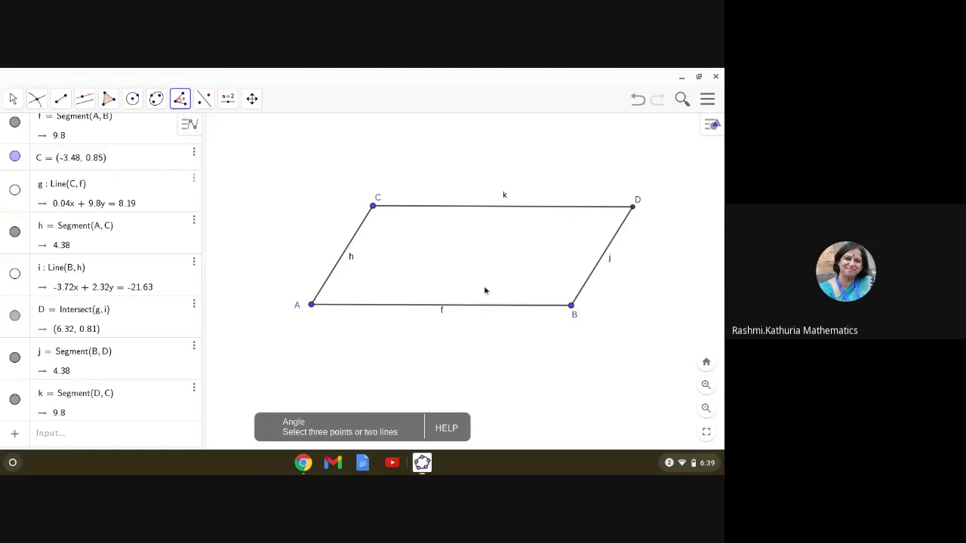
pyautogui.click(571, 307)
pyautogui.click(311, 306)
pyautogui.click(373, 208)
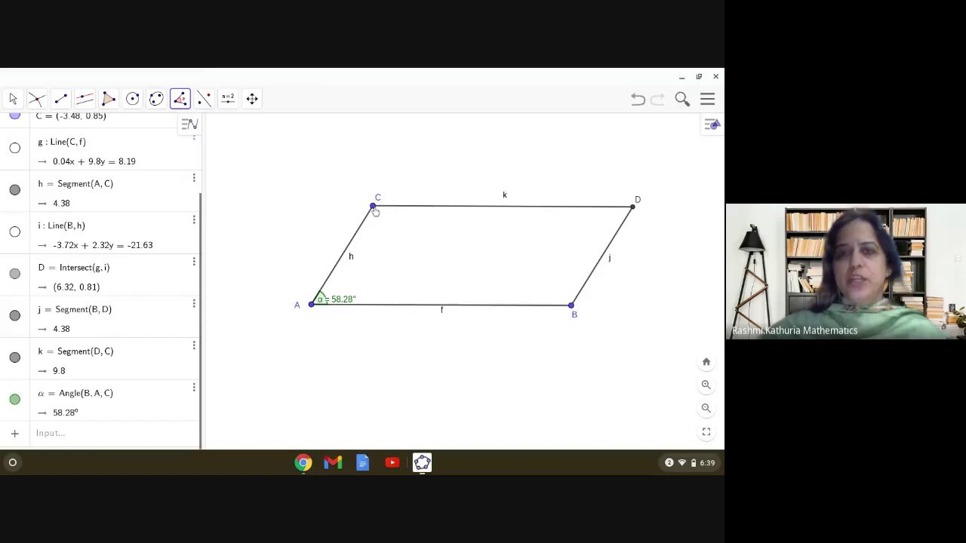
# Add an angle measurement at vertex C using the points A, C and D.
pyautogui.click(311, 305)
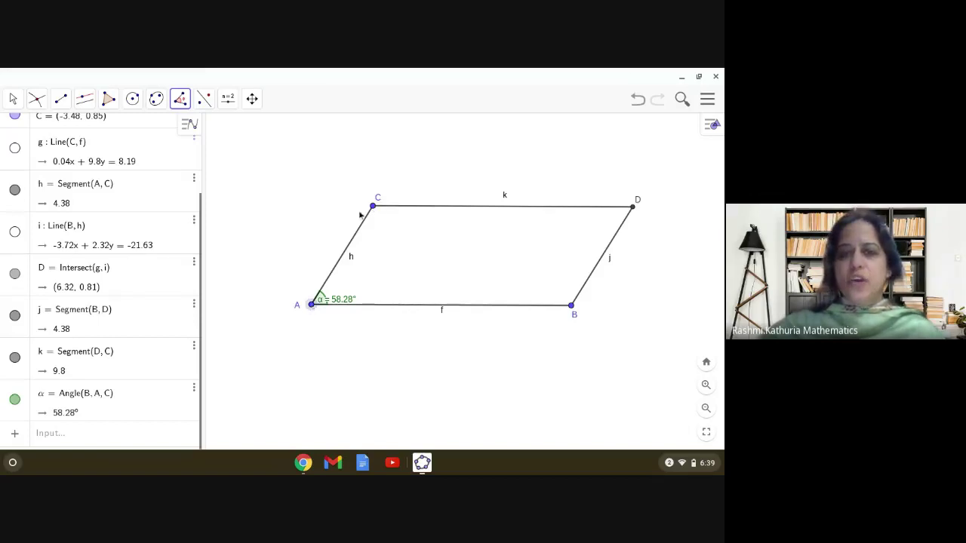
pyautogui.click(373, 206)
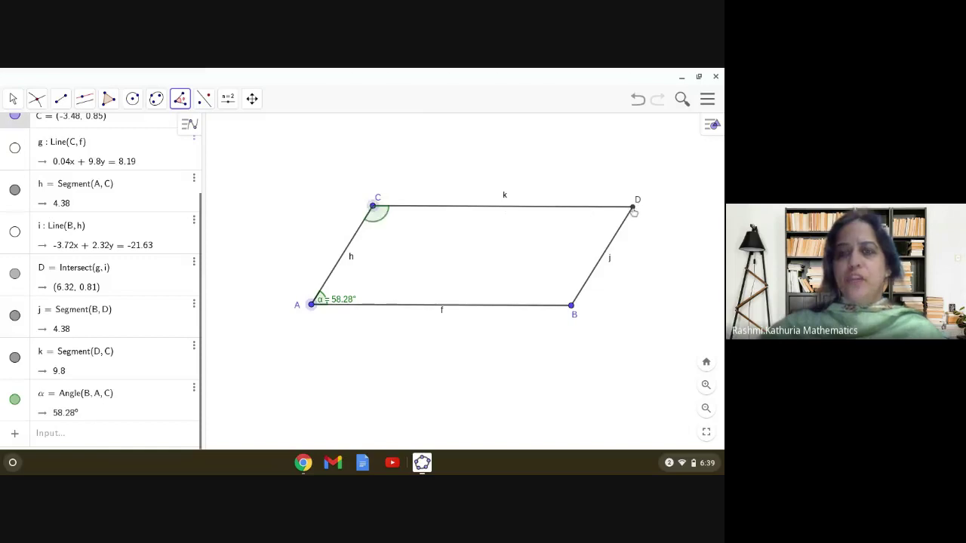
pyautogui.click(633, 209)
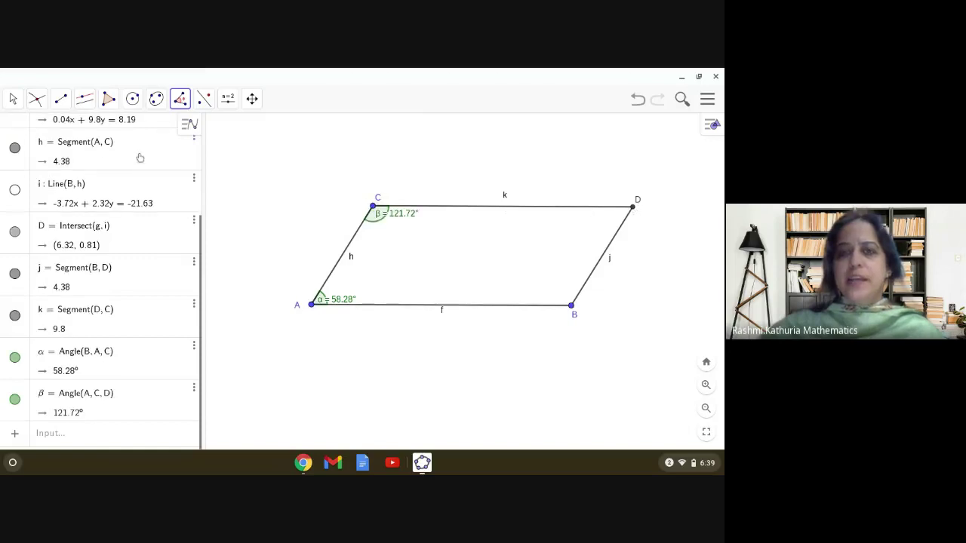
# Add an angle measurement at vertex D using the points C, D and B.
pyautogui.click(180, 107)
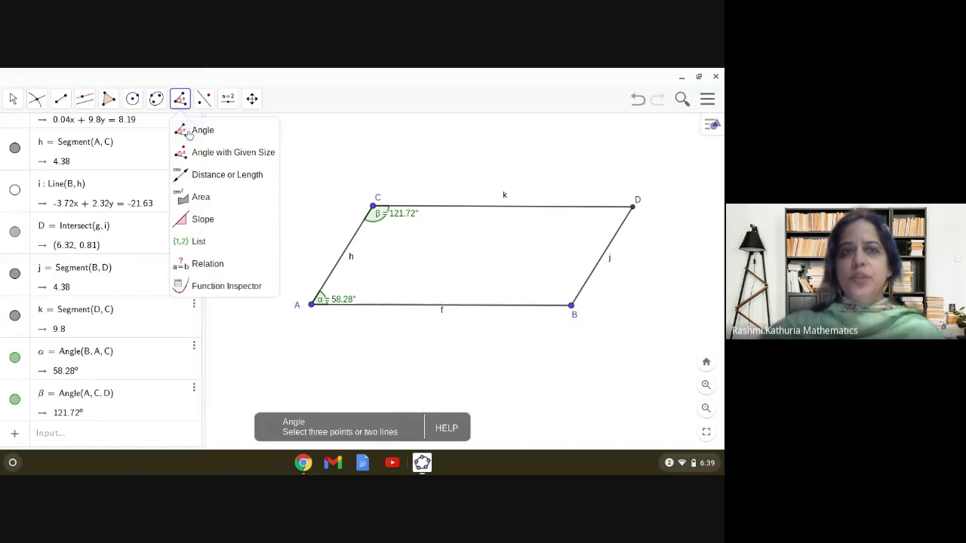
pyautogui.click(199, 132)
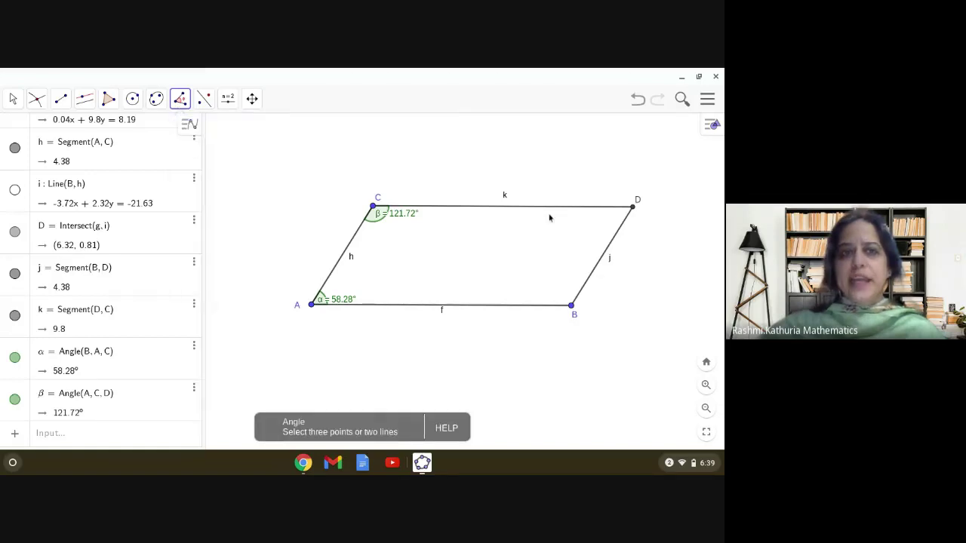
pyautogui.click(372, 208)
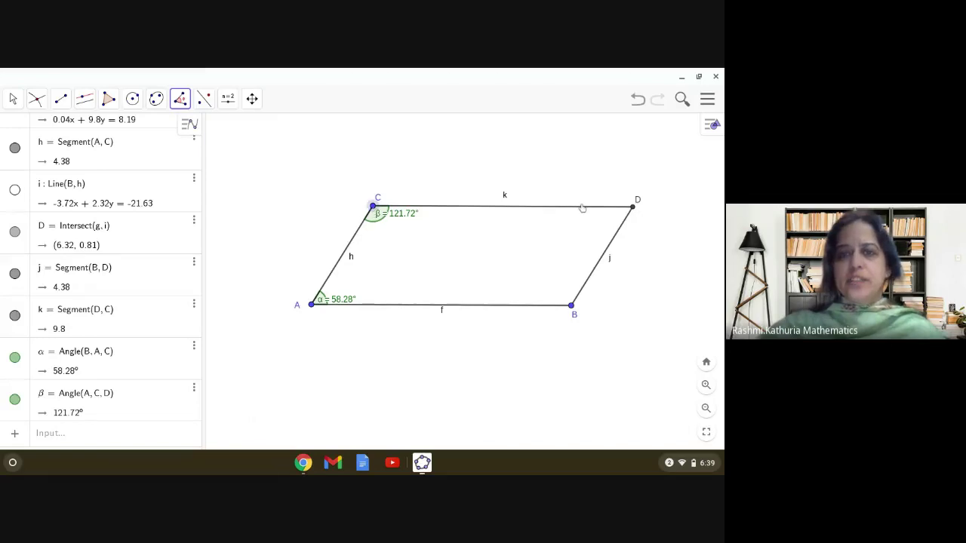
pyautogui.click(632, 206)
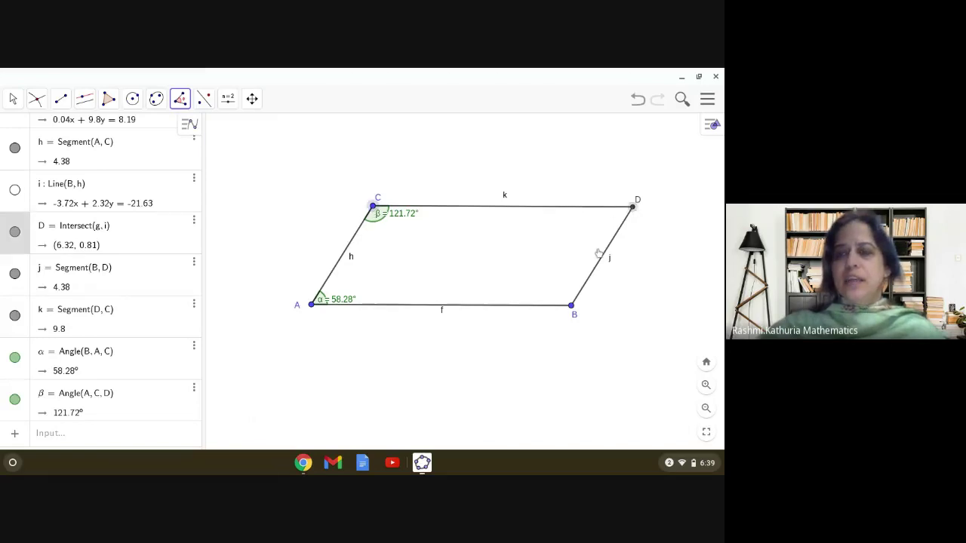
pyautogui.click(572, 305)
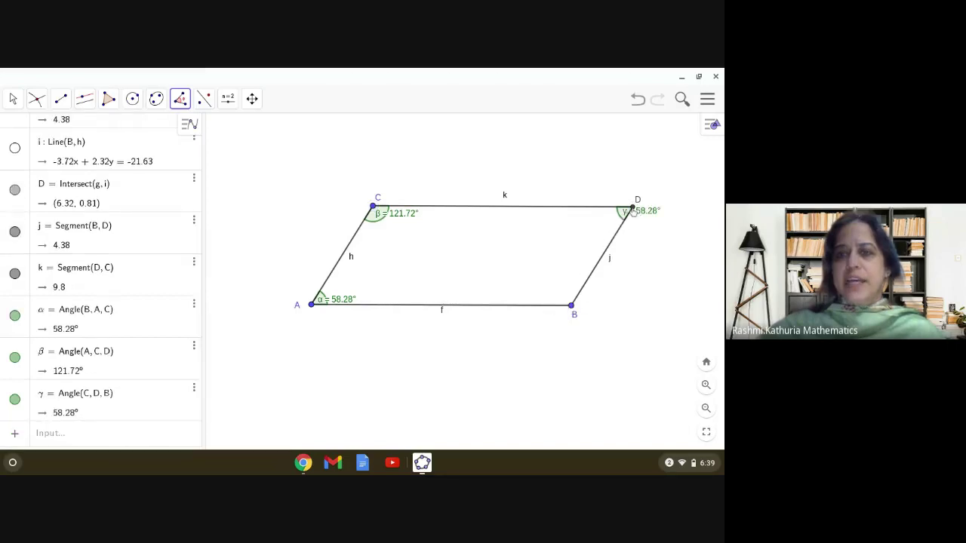
# Add an angle measurement at vertex B using the points D, B and A.
pyautogui.click(633, 209)
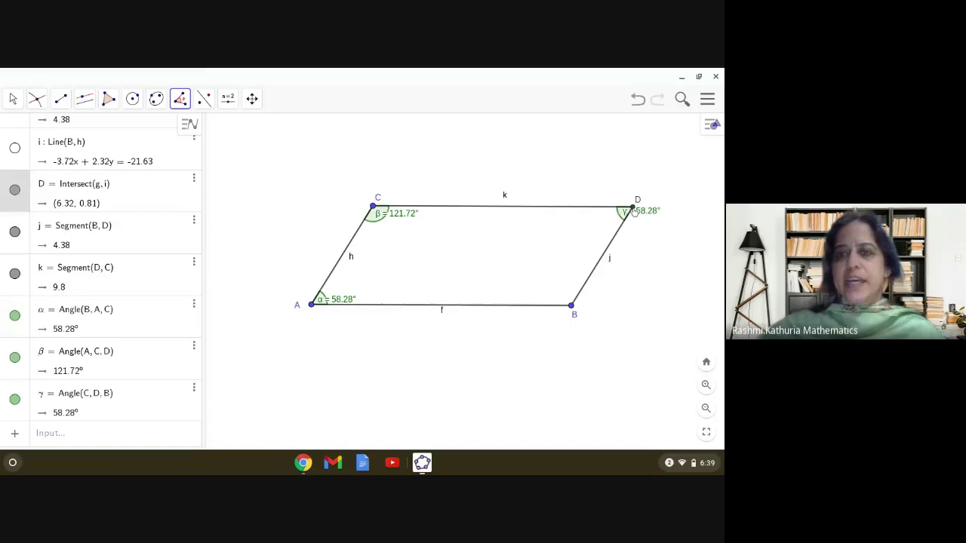
pyautogui.click(573, 307)
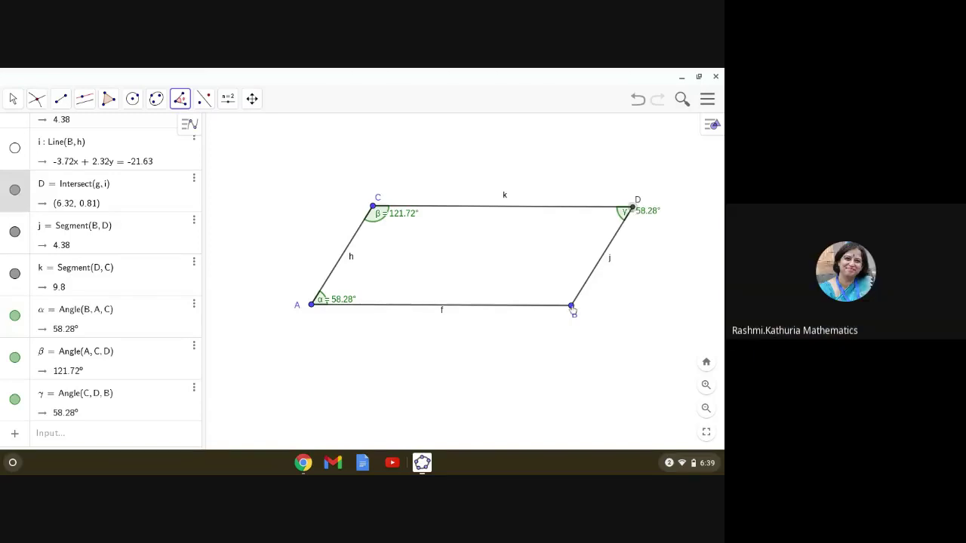
pyautogui.click(313, 305)
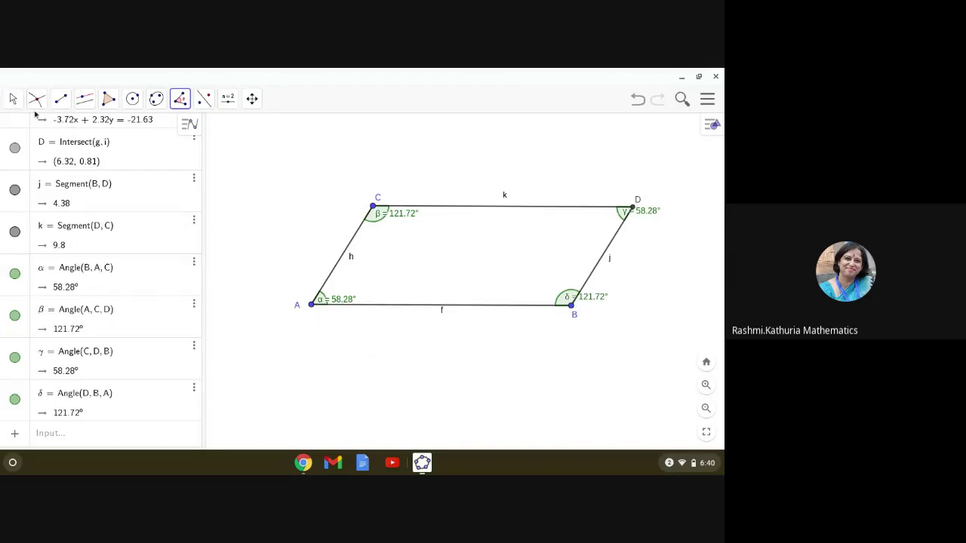
# Move the labels of all four angle measurements inside the parallelogram, clear of their angle arcs.
pyautogui.click(13, 99)
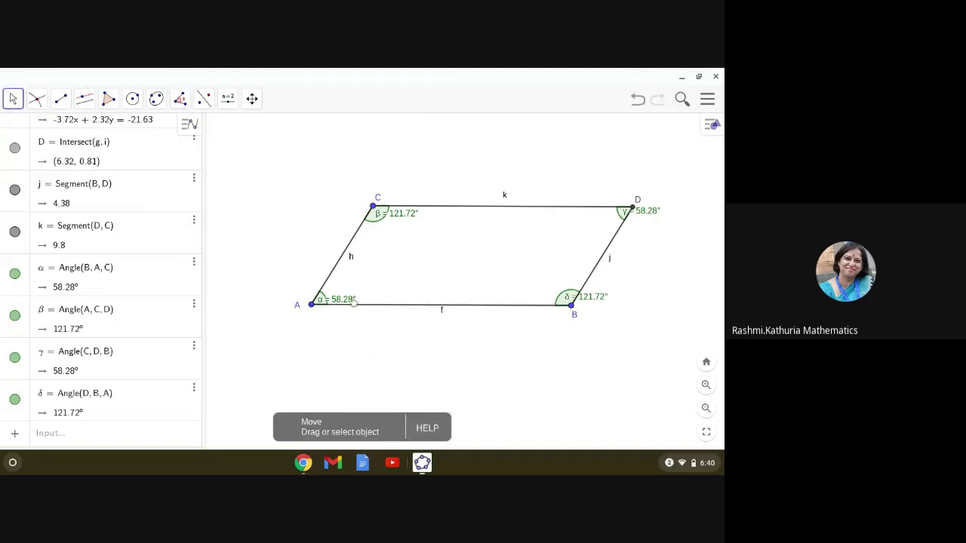
pyautogui.moveTo(353, 301); pyautogui.dragTo(372, 290)
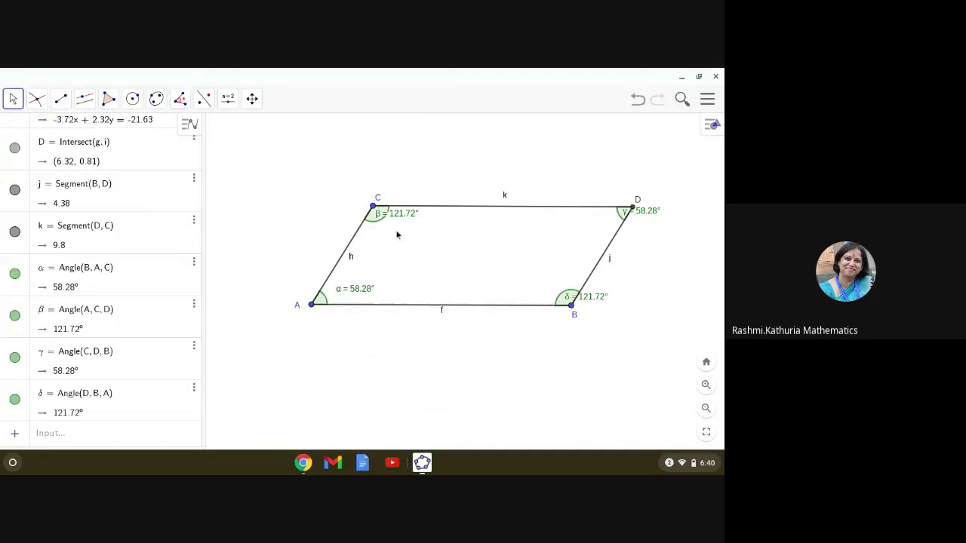
pyautogui.moveTo(400, 214); pyautogui.dragTo(396, 230)
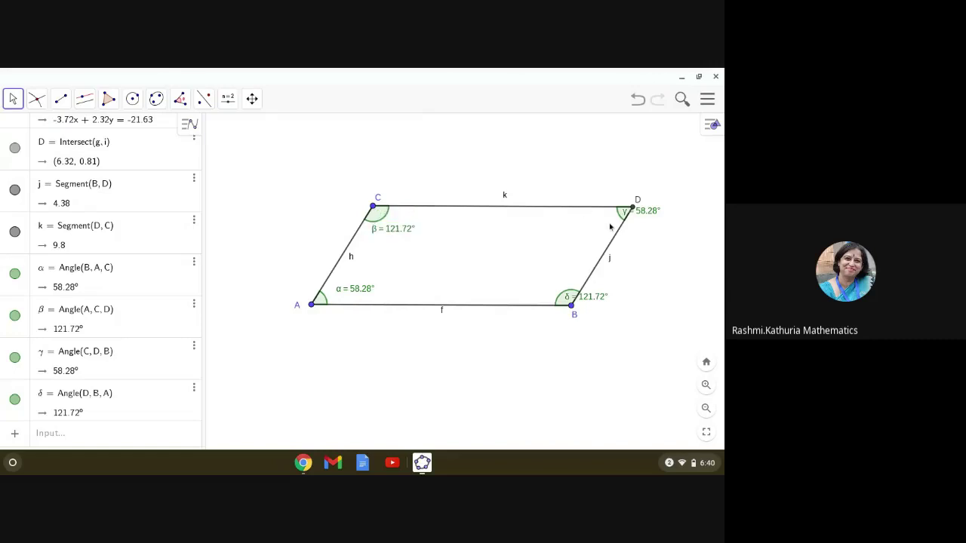
pyautogui.moveTo(643, 215); pyautogui.dragTo(593, 227)
pyautogui.moveTo(592, 298); pyautogui.dragTo(540, 289)
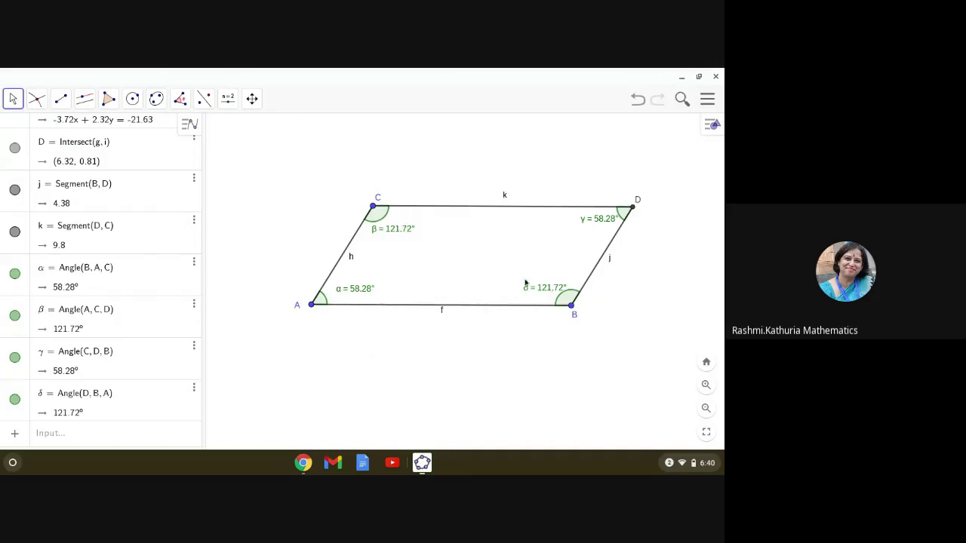
# Reshape the parallelogram by moving vertex A outward and upward to about (-7.02, -2.15).
pyautogui.click(14, 99)
pyautogui.click(35, 131)
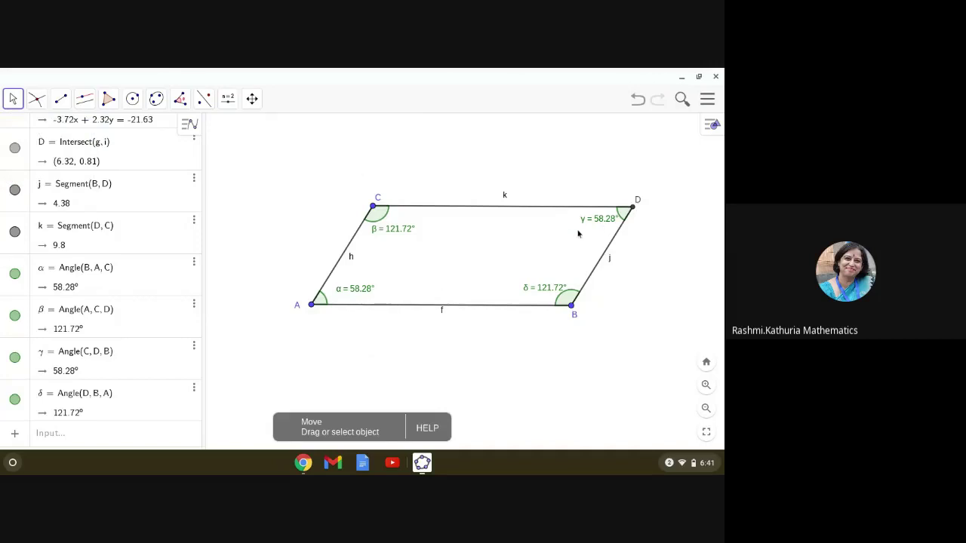
pyautogui.moveTo(312, 305); pyautogui.dragTo(280, 286)
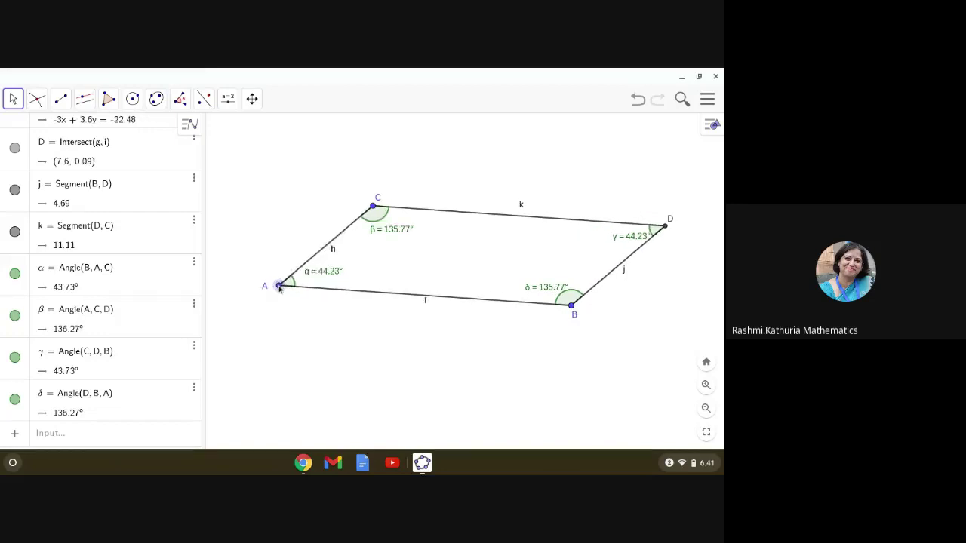
pyautogui.doubleClick(280, 286)
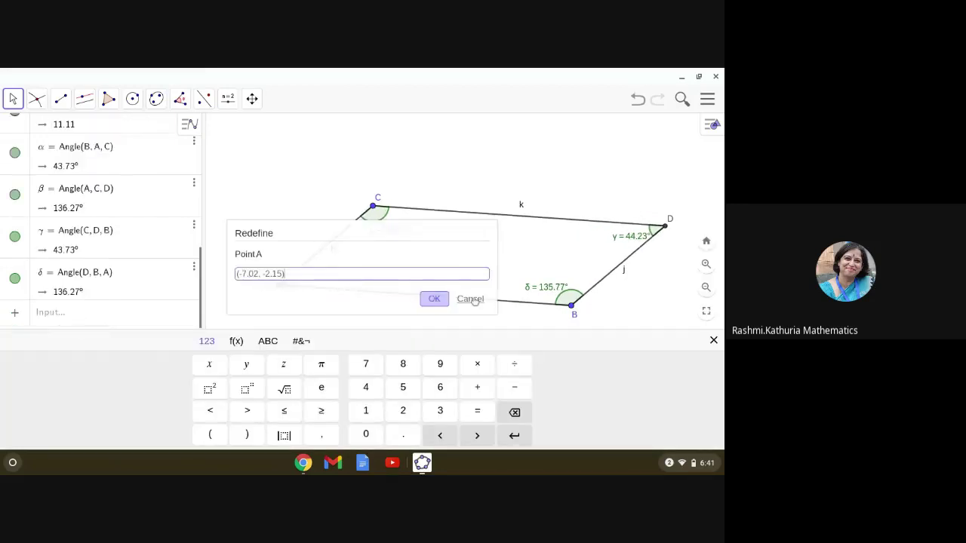
pyautogui.click(470, 299)
# Reshape the parallelogram further by moving vertices B and C to make it taller and change its angles.
pyautogui.moveTo(572, 306); pyautogui.dragTo(550, 279)
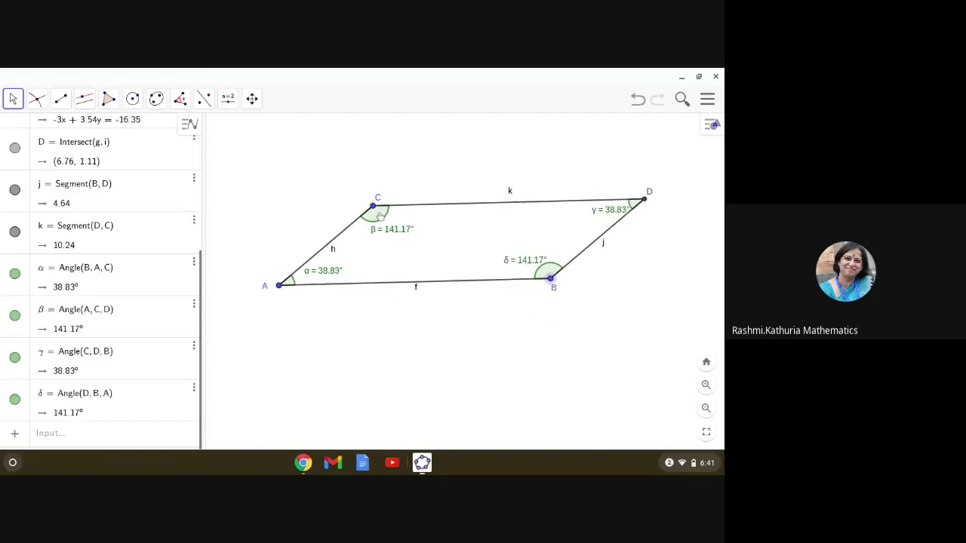
pyautogui.moveTo(373, 205); pyautogui.dragTo(390, 183)
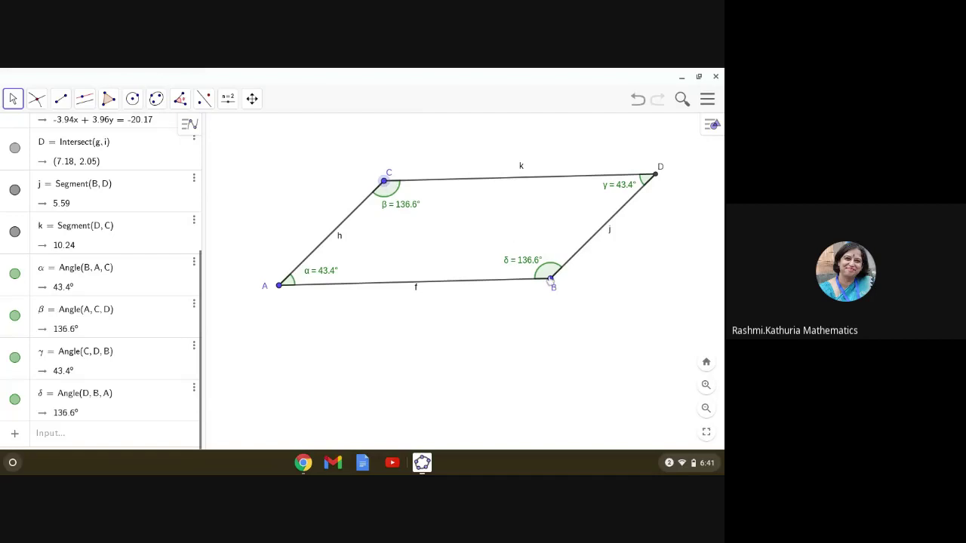
pyautogui.moveTo(549, 279); pyautogui.dragTo(573, 283)
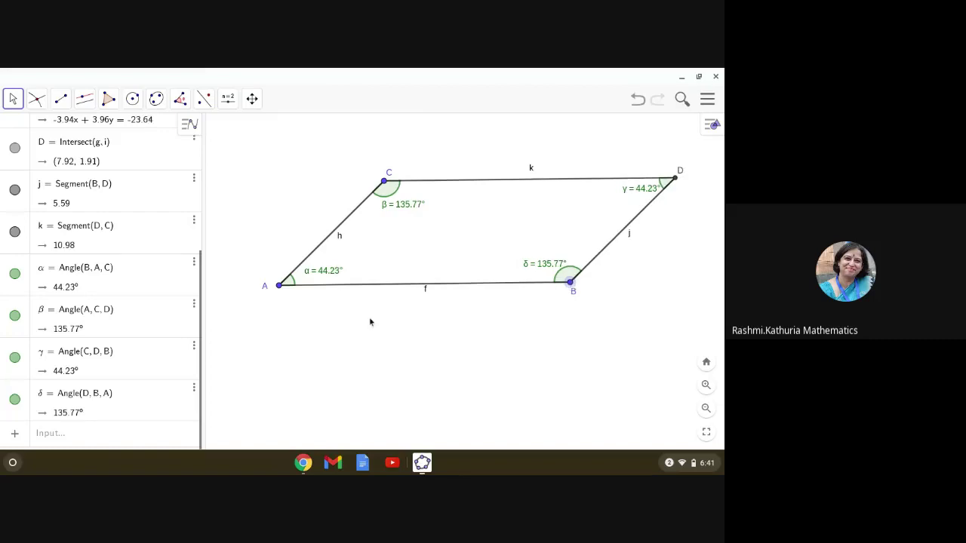
# Draw both diagonals of the parallelogram as segments, from A to D and from B to C.
pyautogui.click(61, 105)
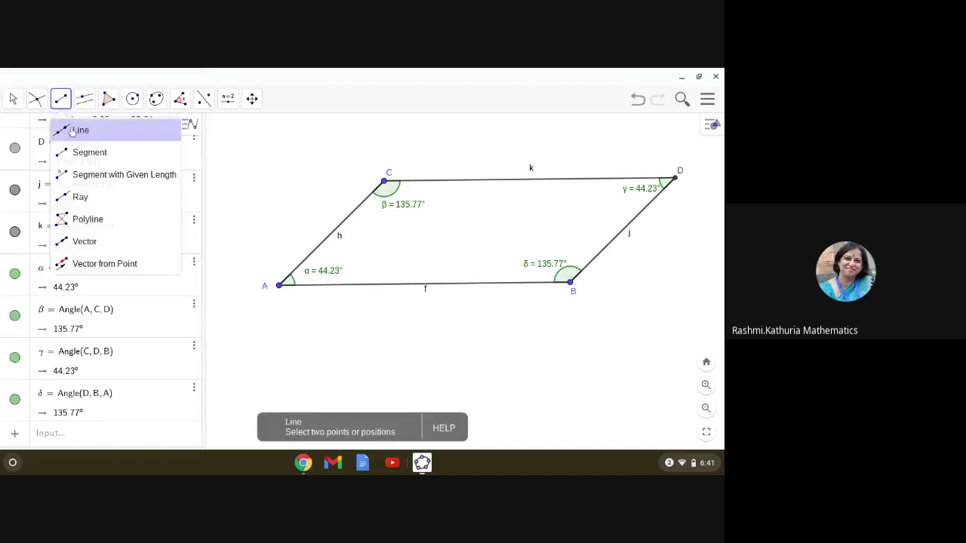
pyautogui.click(81, 153)
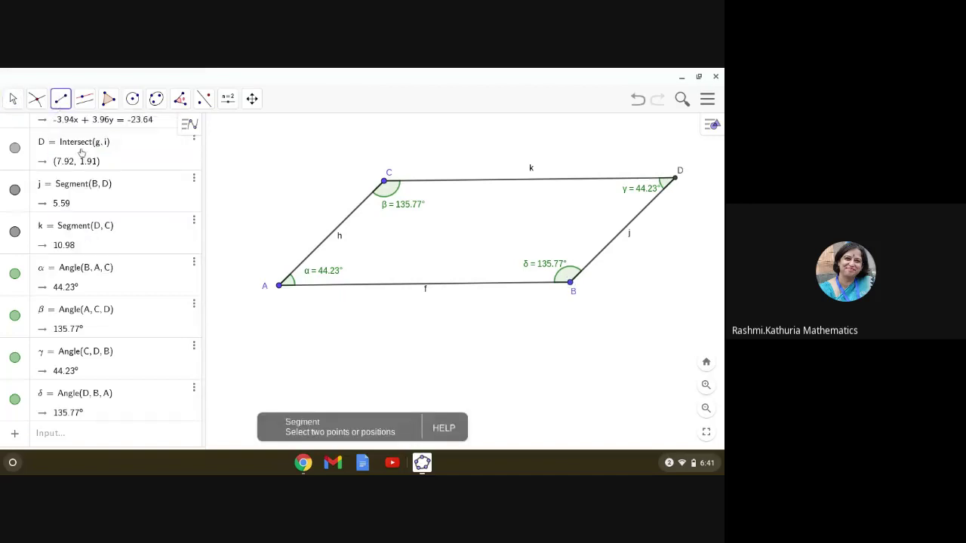
pyautogui.click(279, 286)
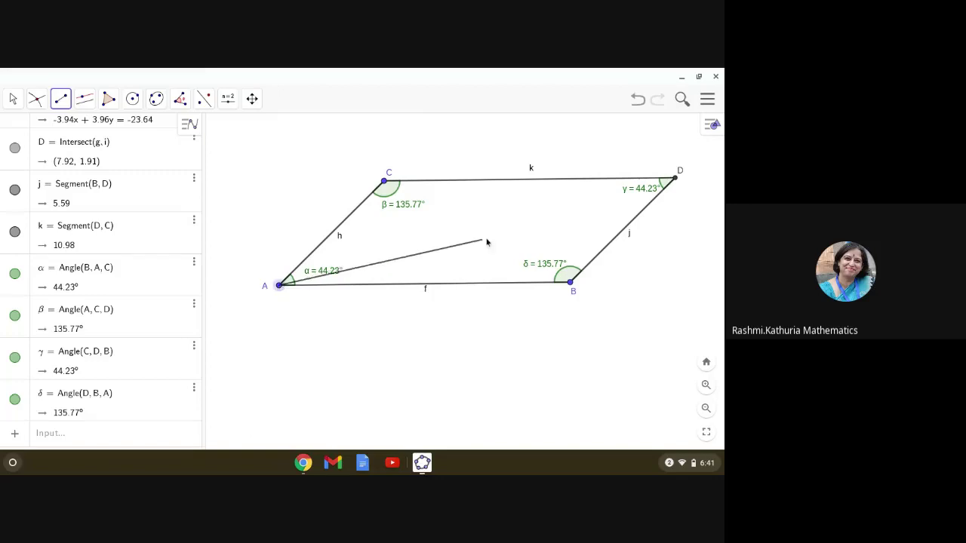
pyautogui.click(675, 179)
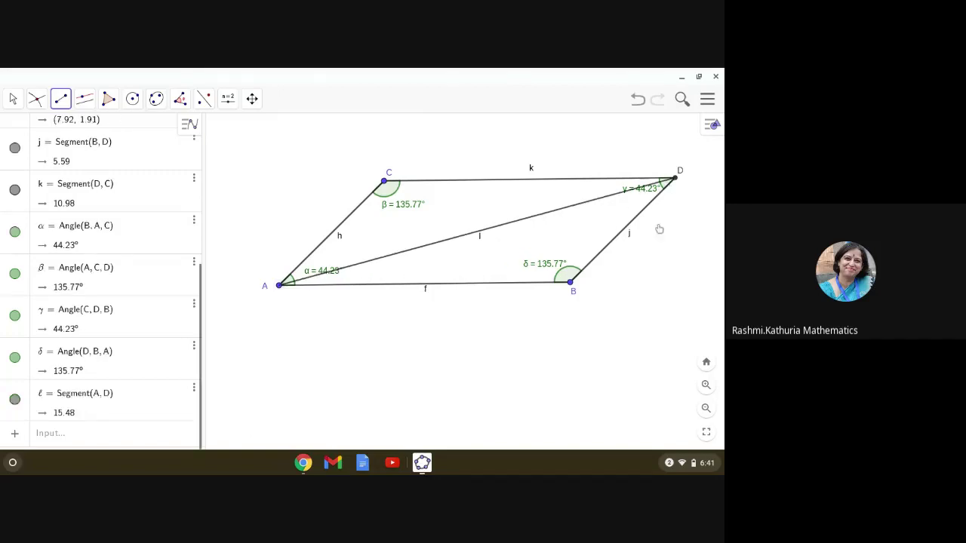
pyautogui.click(570, 286)
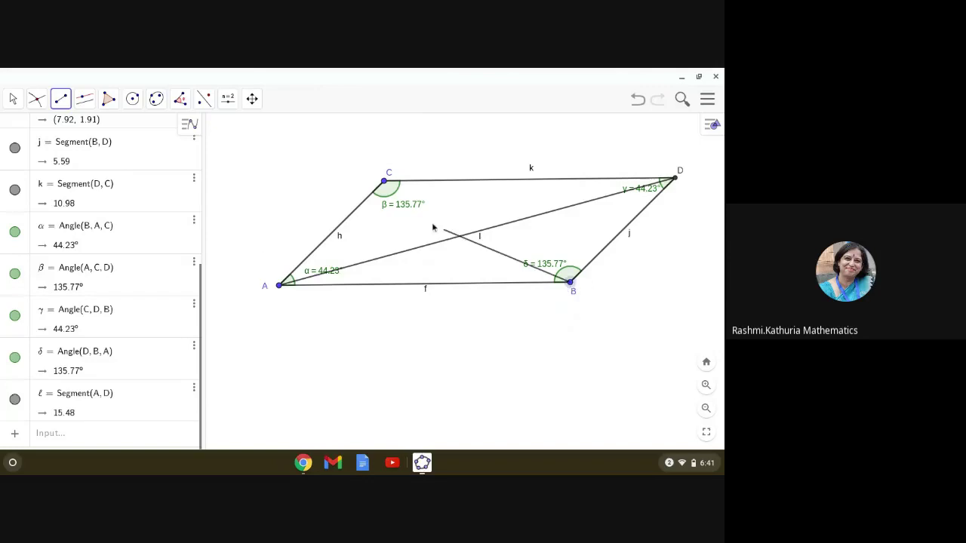
pyautogui.click(385, 183)
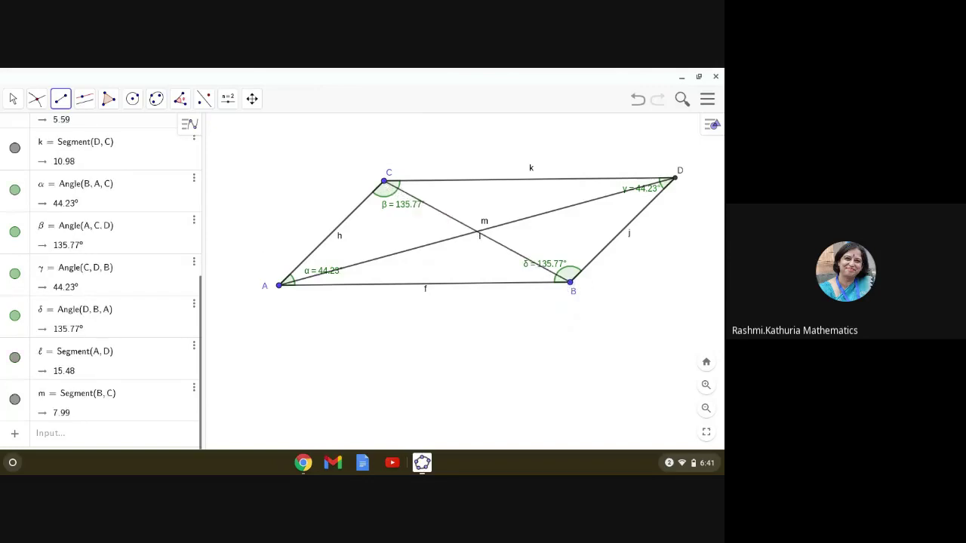
# Move the label of diagonal BC away from the point where the diagonals cross.
pyautogui.click(13, 98)
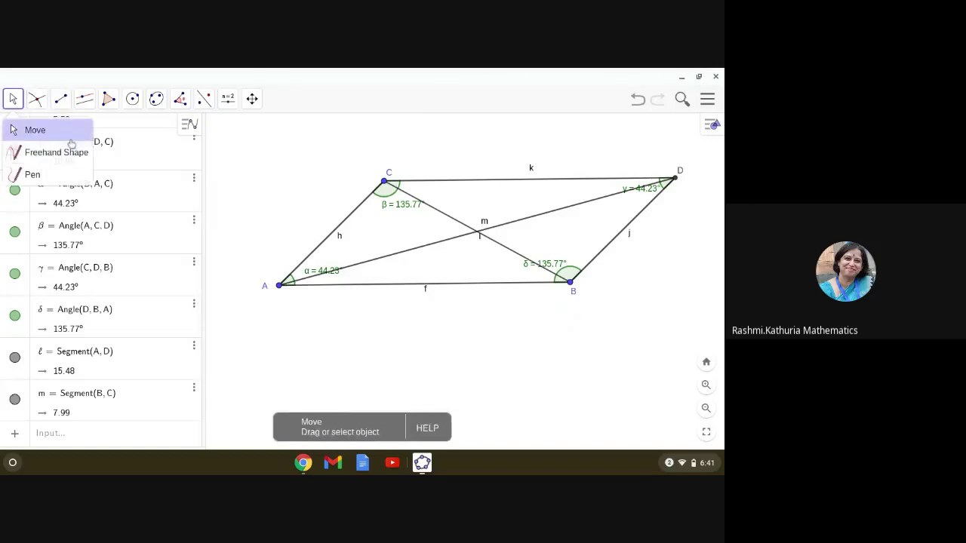
pyautogui.click(31, 130)
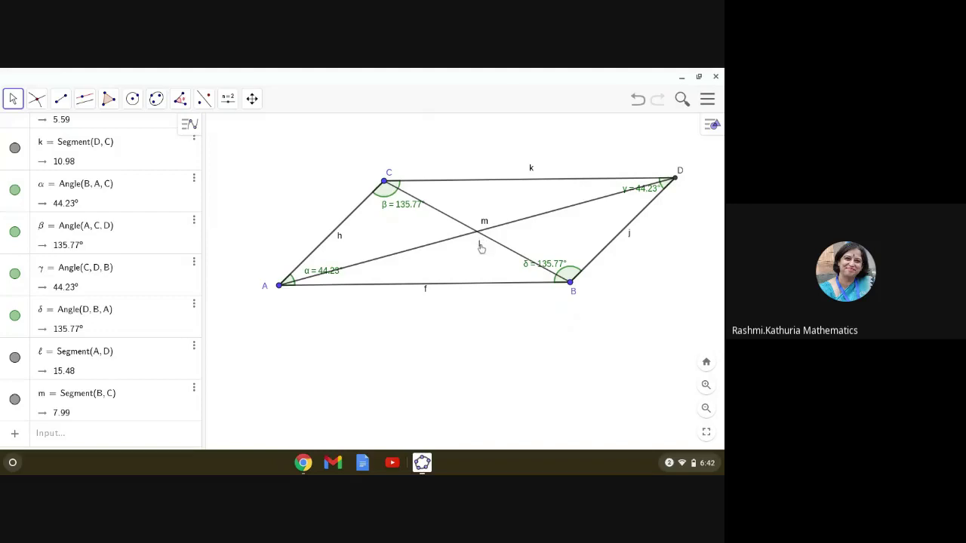
pyautogui.moveTo(489, 223); pyautogui.dragTo(510, 221)
# Mark the intersection point of the diagonals AD and BC.
pyautogui.click(36, 99)
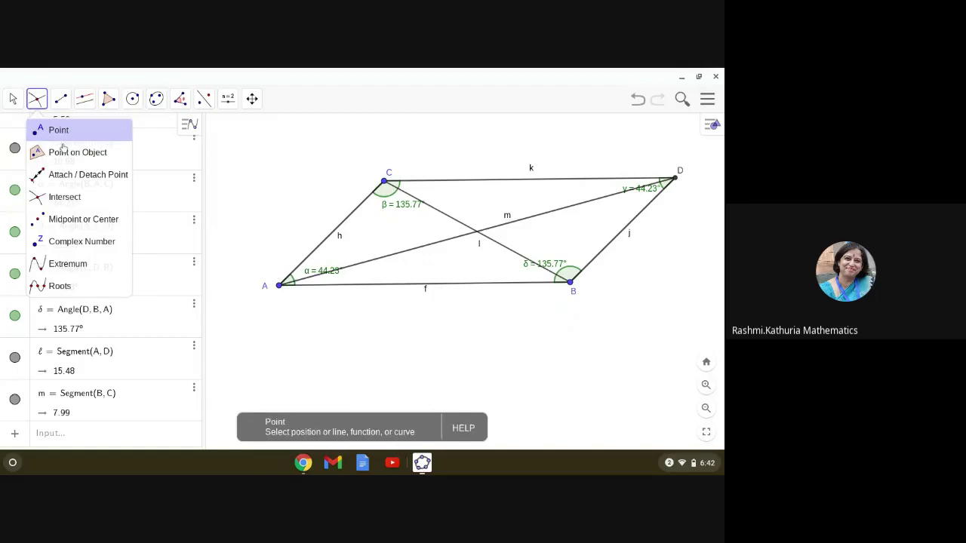
pyautogui.click(63, 197)
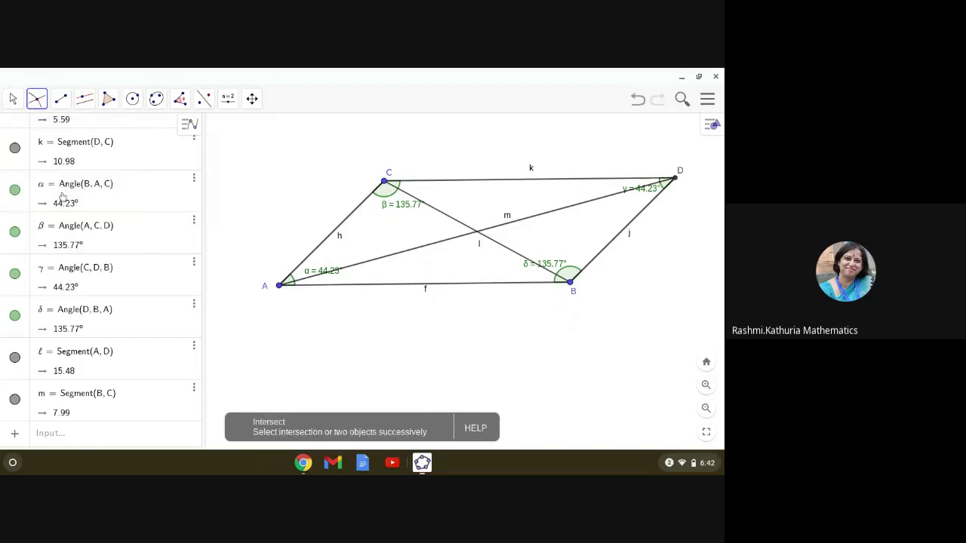
pyautogui.click(477, 234)
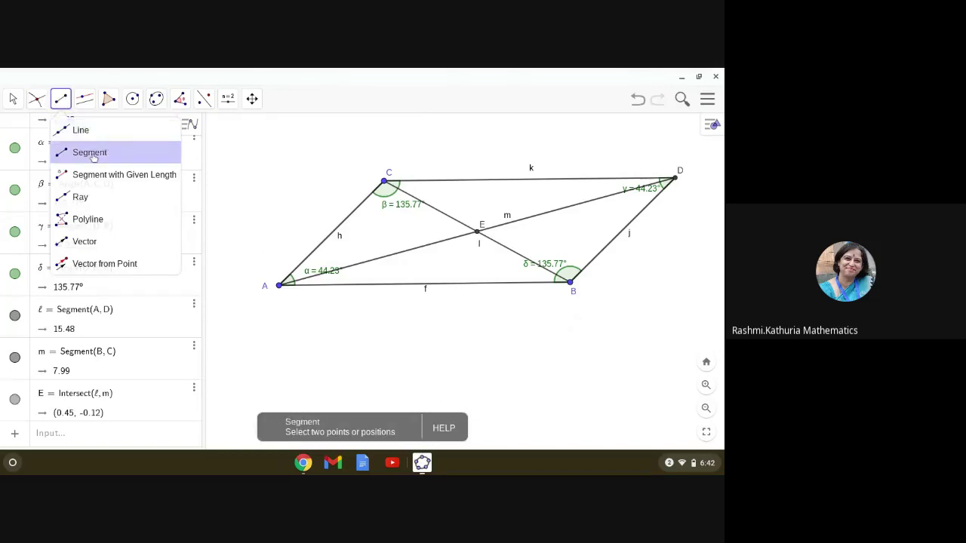
# Draw segments A to E and E to D over the two halves of diagonal AD.
pyautogui.click(91, 154)
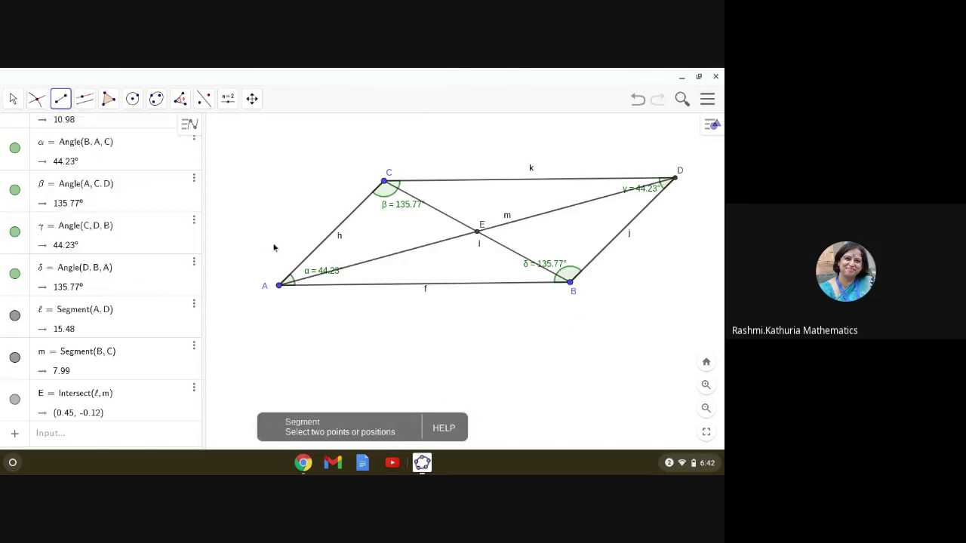
pyautogui.click(280, 286)
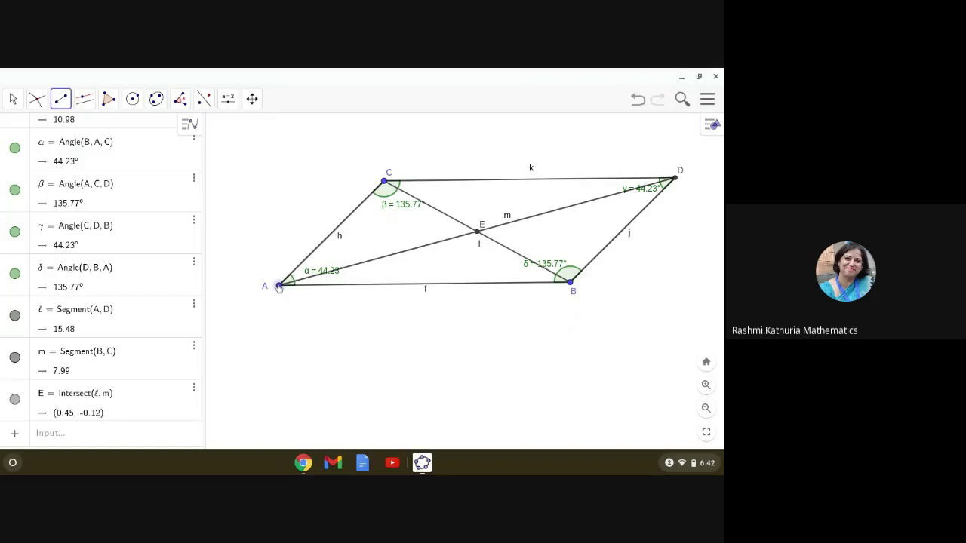
pyautogui.click(477, 234)
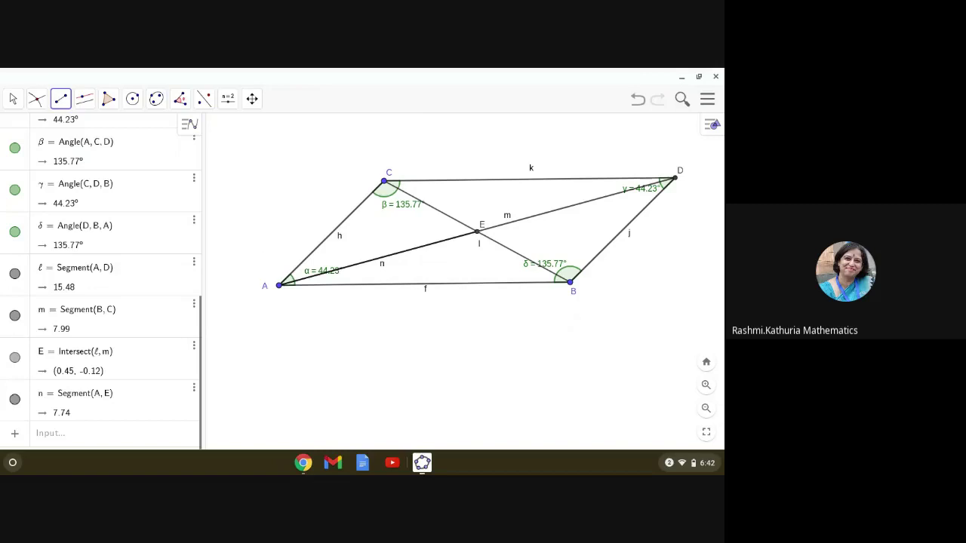
pyautogui.click(478, 231)
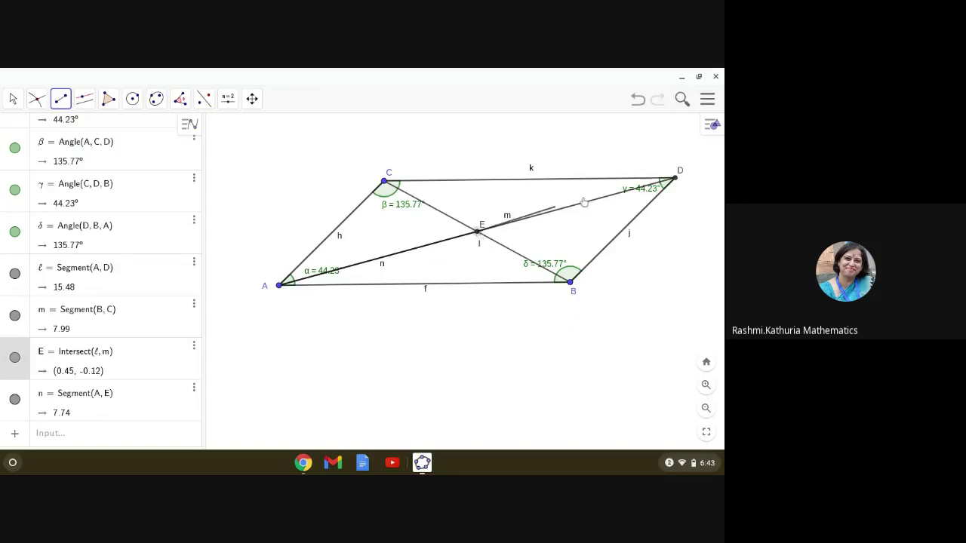
pyautogui.click(675, 179)
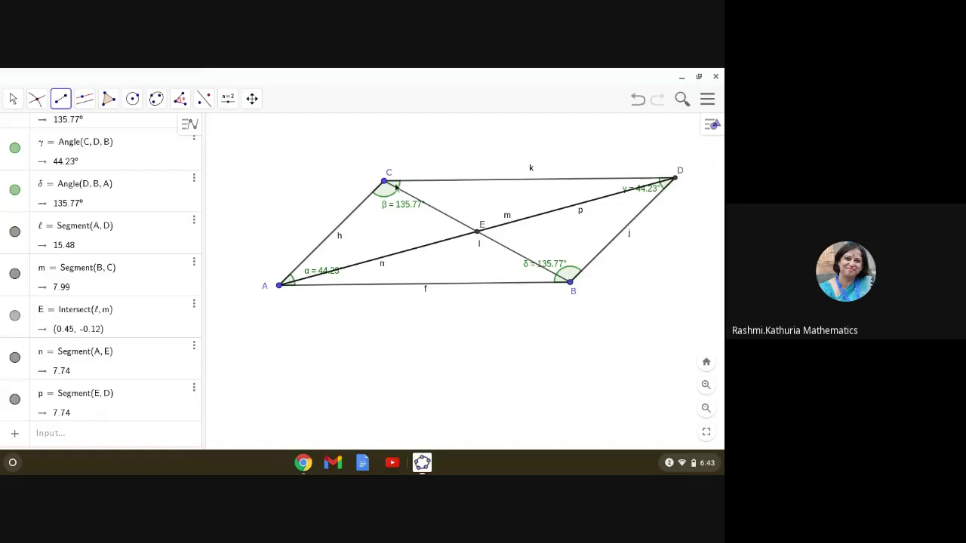
# Draw segments C to E and E to B over the two halves of diagonal BC.
pyautogui.click(384, 182)
pyautogui.click(478, 233)
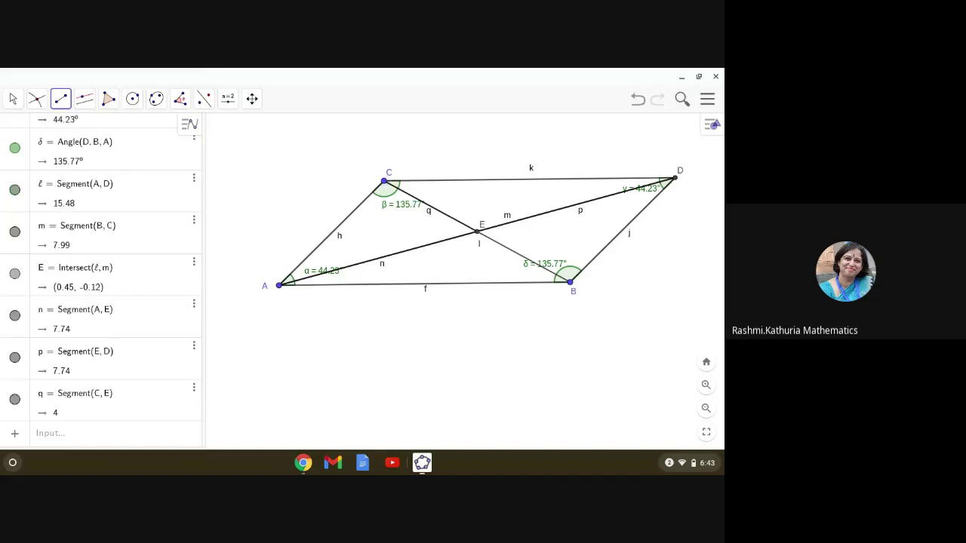
pyautogui.click(479, 233)
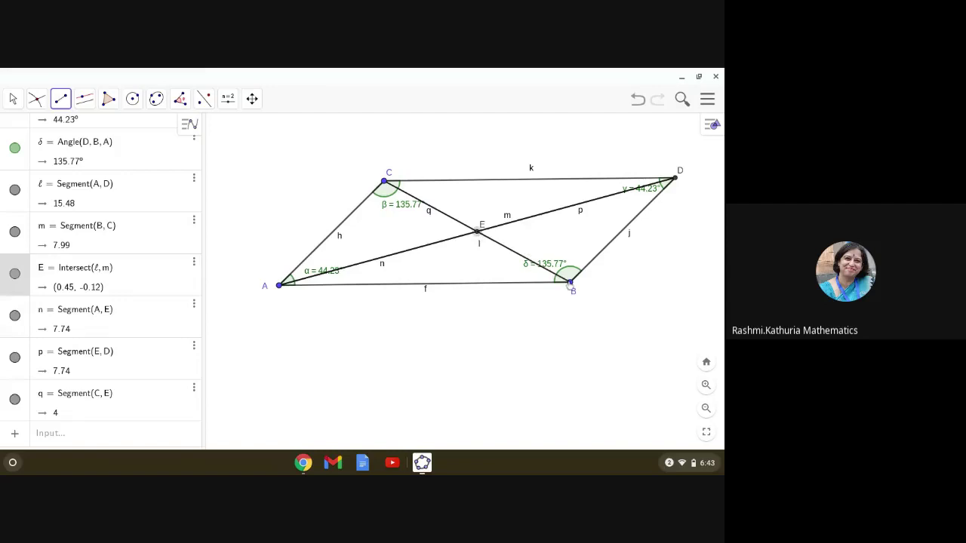
pyautogui.click(570, 282)
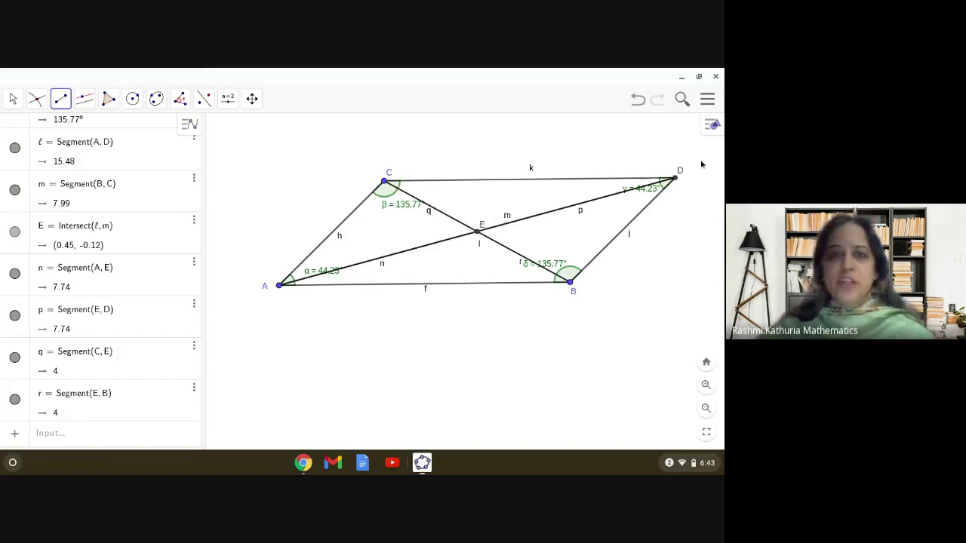
# Measure the angle between the diagonals using points D, E and C, and move its label above the arc.
pyautogui.click(181, 107)
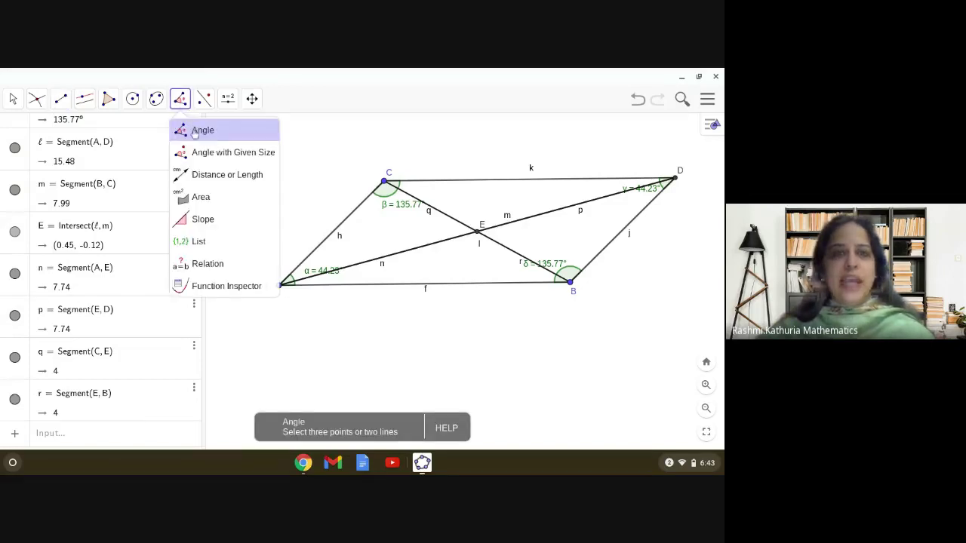
pyautogui.click(194, 133)
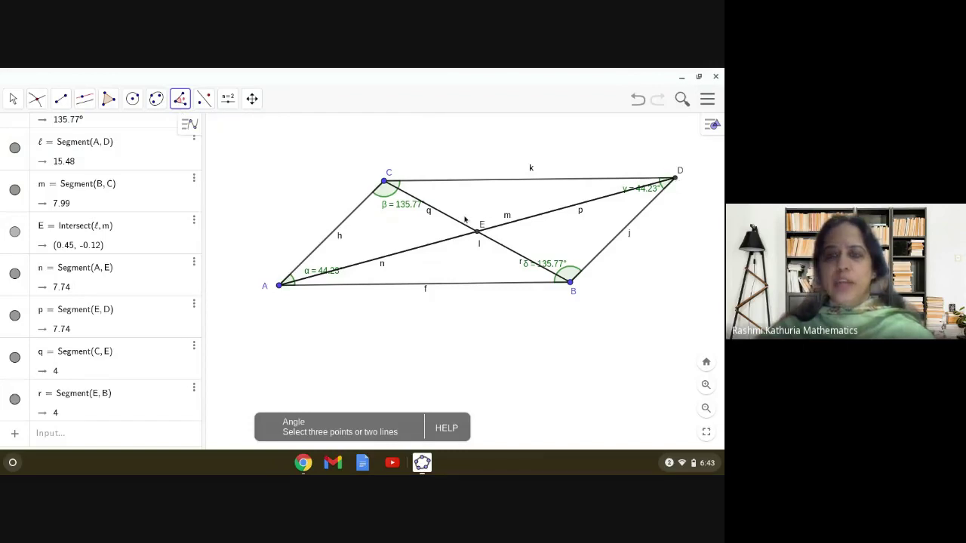
pyautogui.click(673, 180)
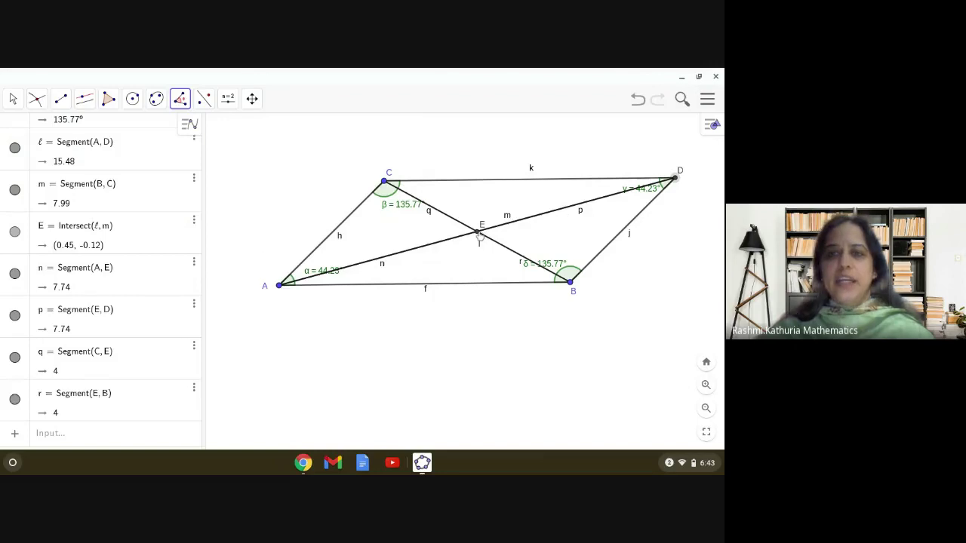
pyautogui.click(478, 230)
pyautogui.click(385, 182)
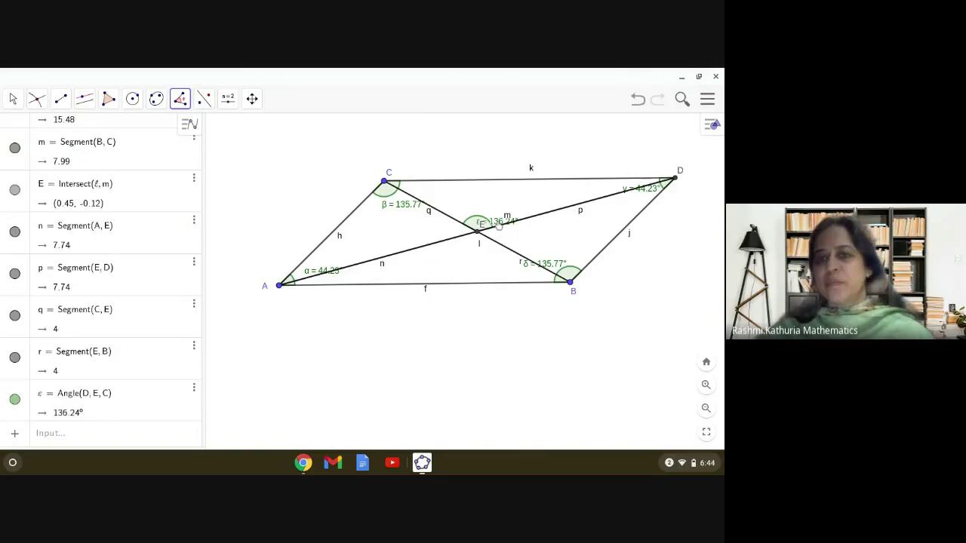
pyautogui.click(13, 102)
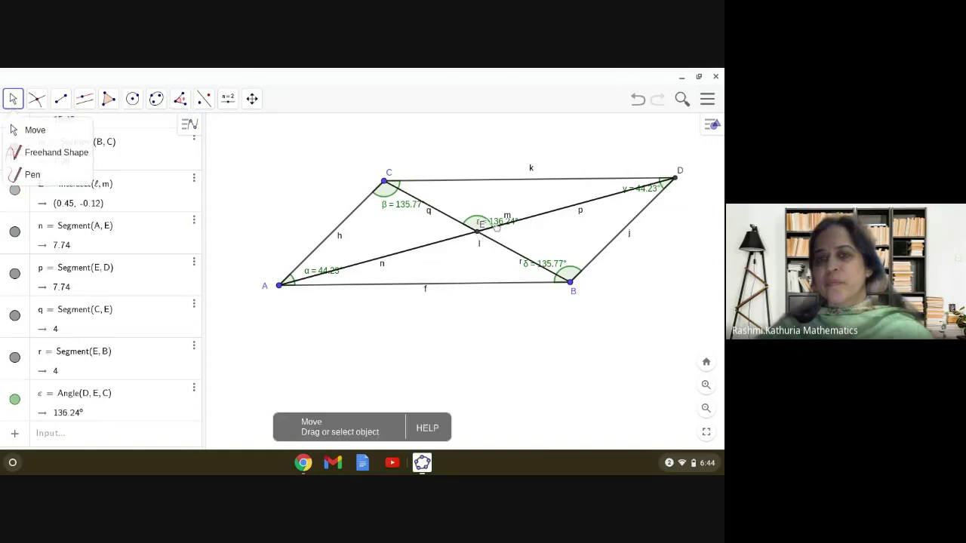
pyautogui.moveTo(495, 228); pyautogui.dragTo(477, 212)
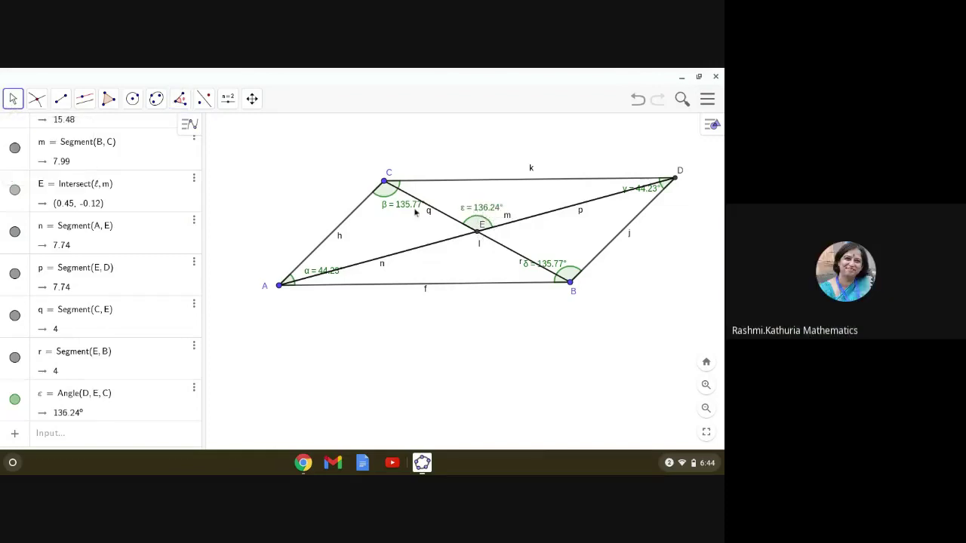
pyautogui.doubleClick(482, 210)
pyautogui.click(470, 299)
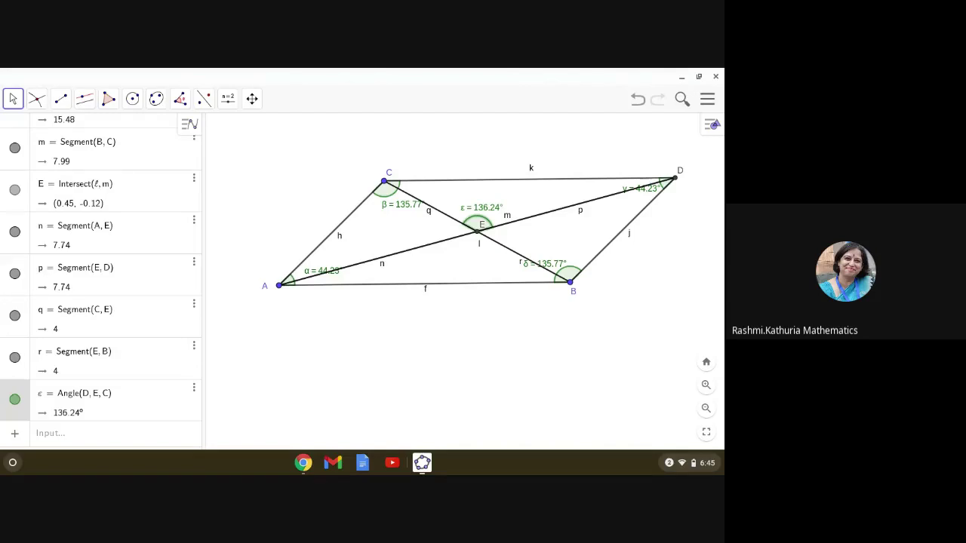
# Show the coordinate axes and the grid behind the parallelogram.
pyautogui.rightClick(343, 337)
pyautogui.click(255, 322)
pyautogui.rightClick(255, 322)
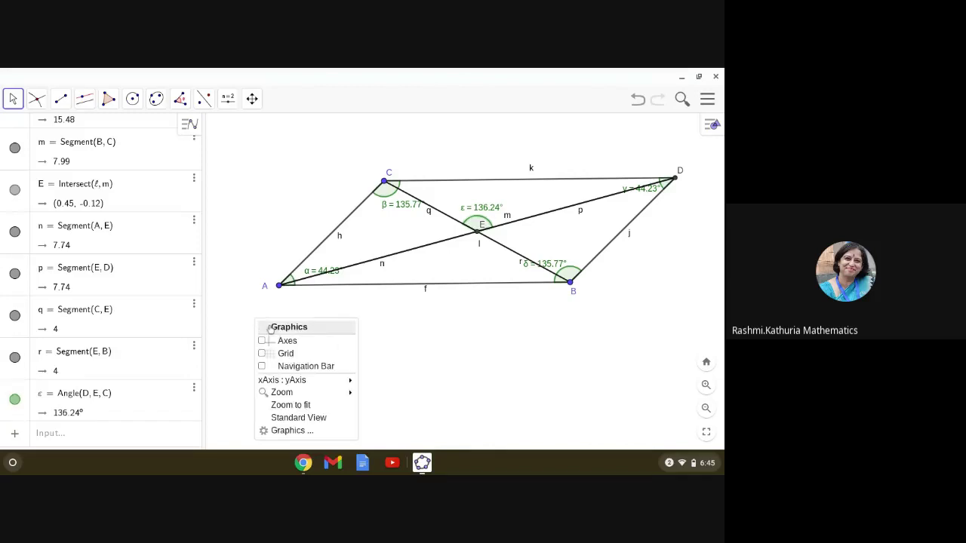
pyautogui.click(283, 341)
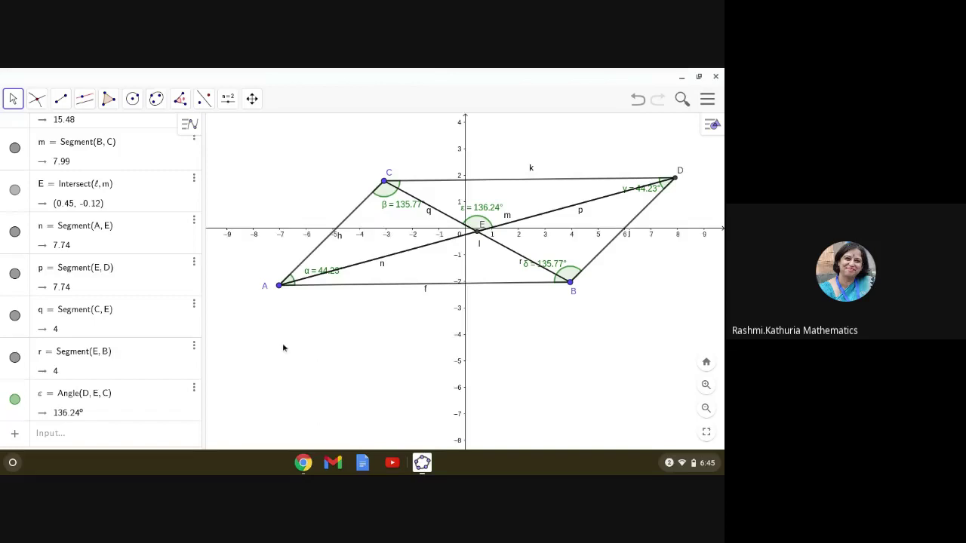
pyautogui.rightClick(283, 347)
pyautogui.click(313, 364)
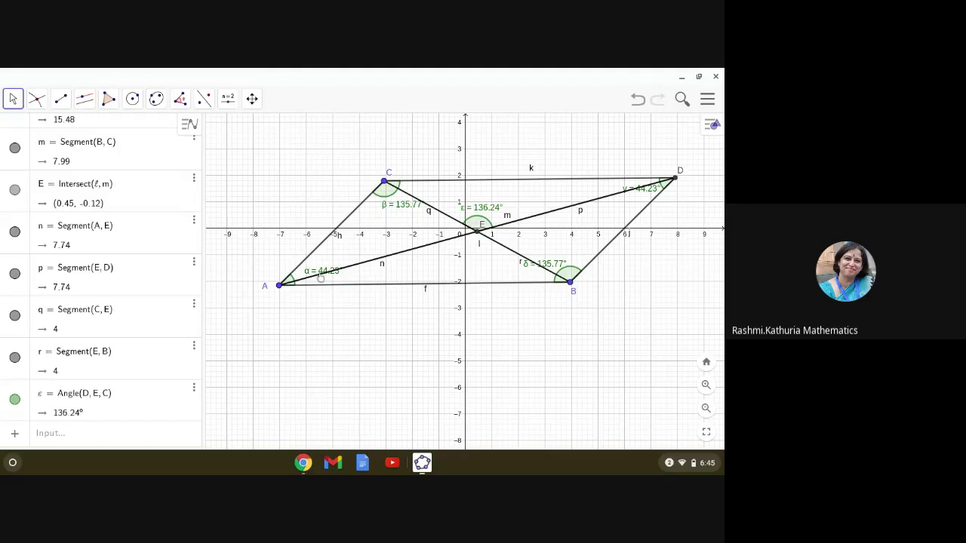
# Reshape the parallelogram into a rectangle by moving vertex A to (-4, -2) and vertex C to about (-4, 4).
pyautogui.moveTo(279, 285); pyautogui.dragTo(360, 282)
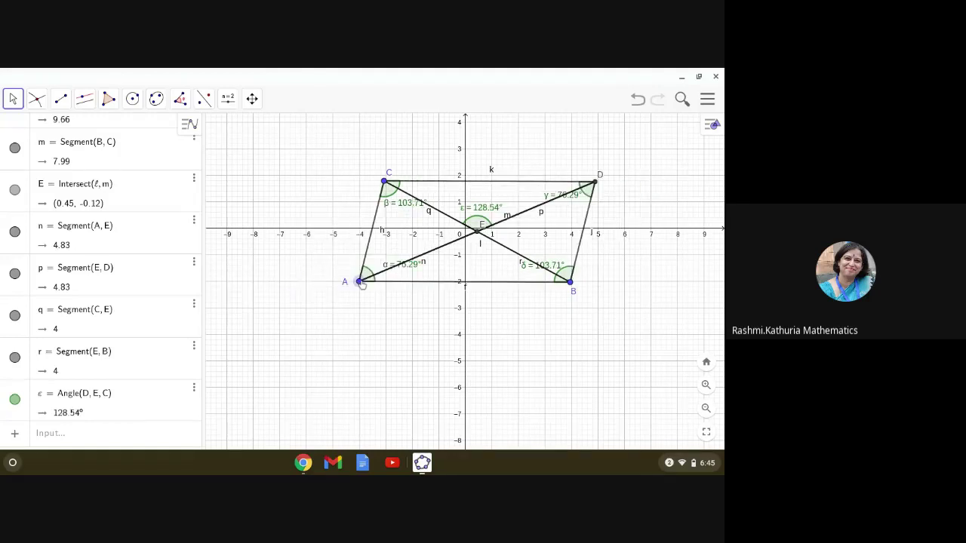
pyautogui.doubleClick(360, 282)
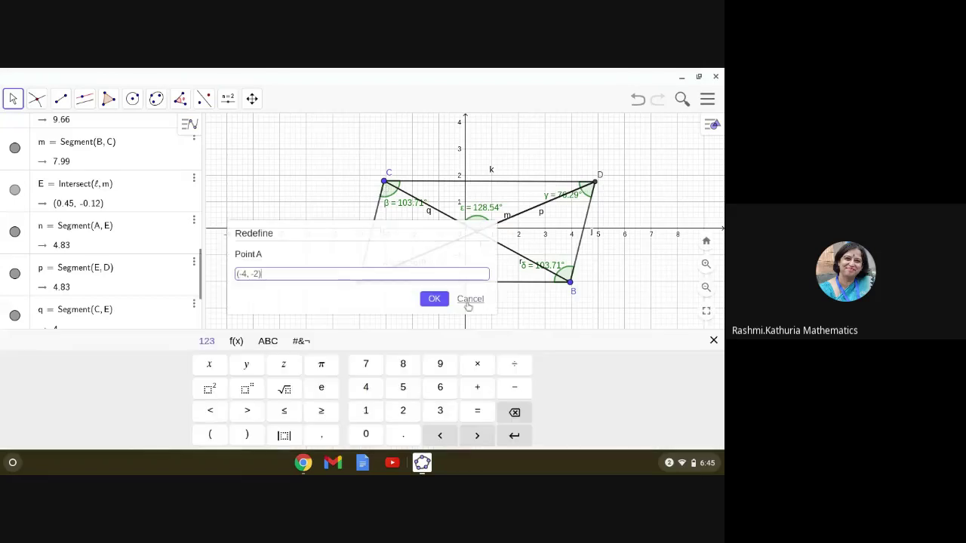
pyautogui.click(469, 300)
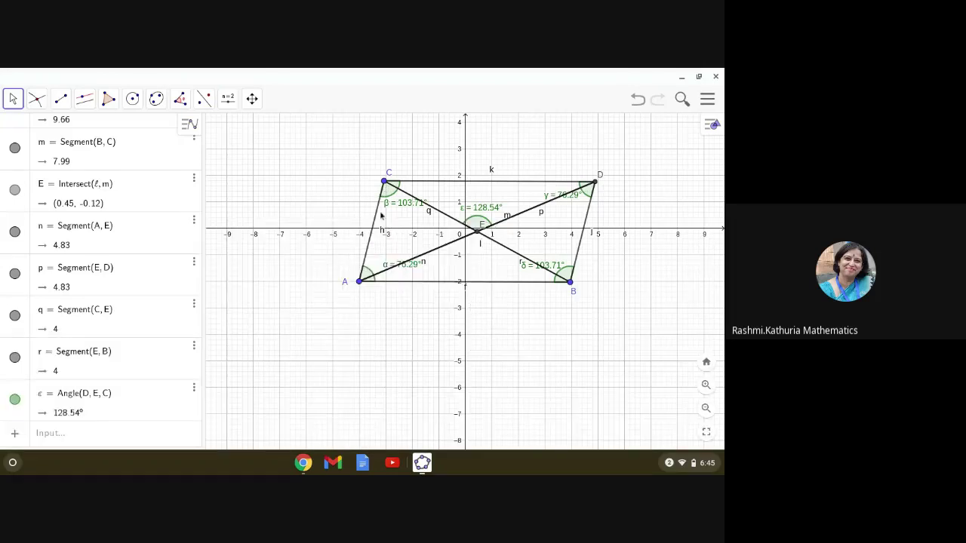
pyautogui.moveTo(385, 181); pyautogui.dragTo(359, 122)
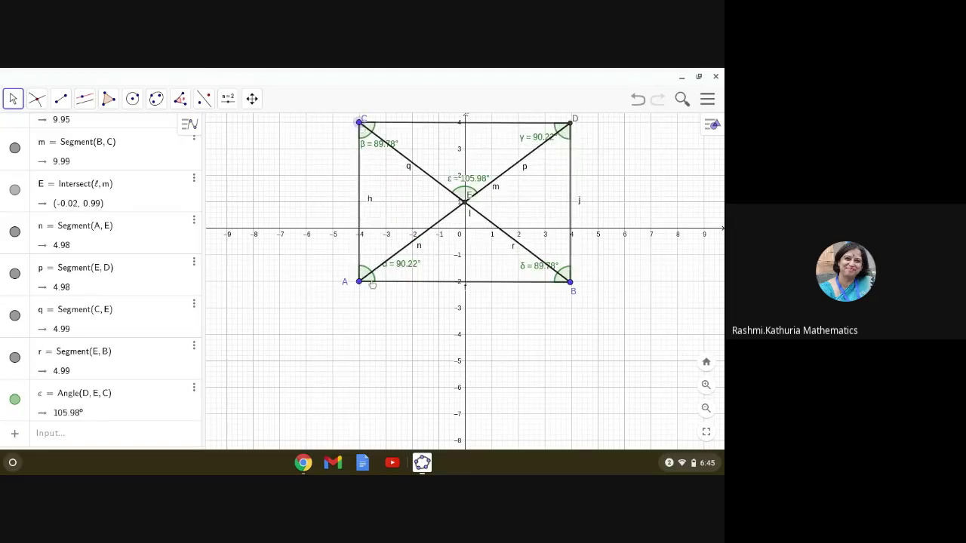
pyautogui.click(363, 296)
# Reshape the rectangle into a square by moving vertex A to (-4, -4), B to (4, -4) and C to (-4, 4).
pyautogui.moveTo(359, 282); pyautogui.dragTo(360, 335)
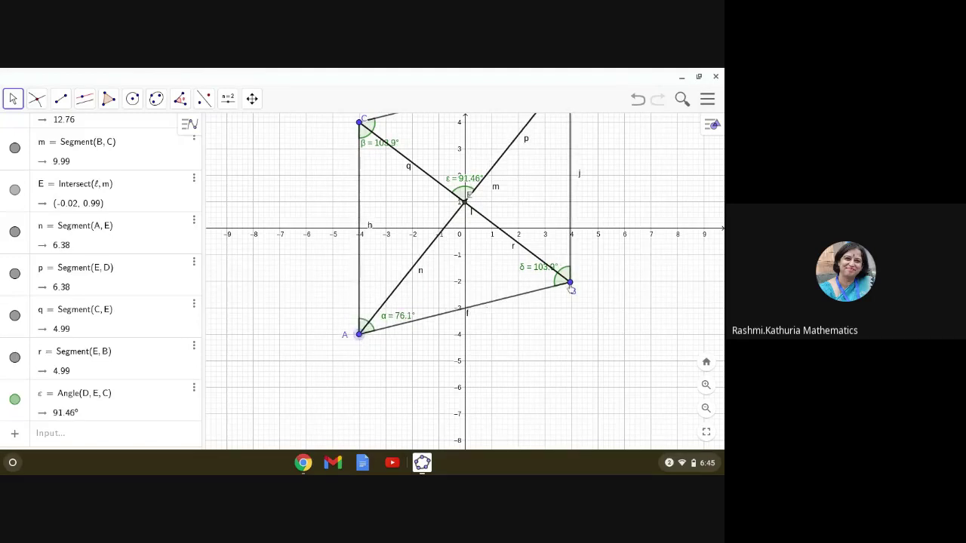
pyautogui.moveTo(571, 283); pyautogui.dragTo(577, 327)
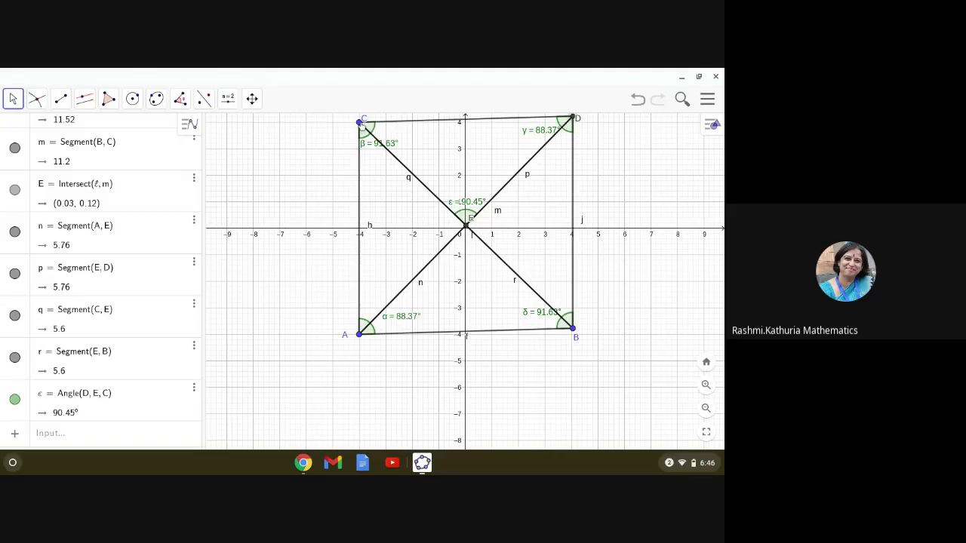
pyautogui.moveTo(359, 121); pyautogui.dragTo(358, 129)
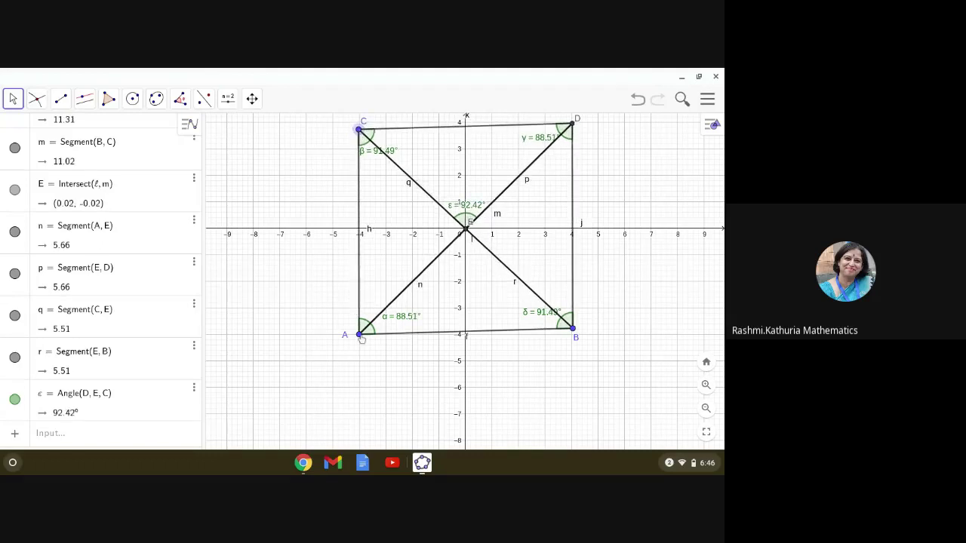
pyautogui.moveTo(360, 335); pyautogui.dragTo(359, 334)
pyautogui.moveTo(573, 330); pyautogui.dragTo(573, 335)
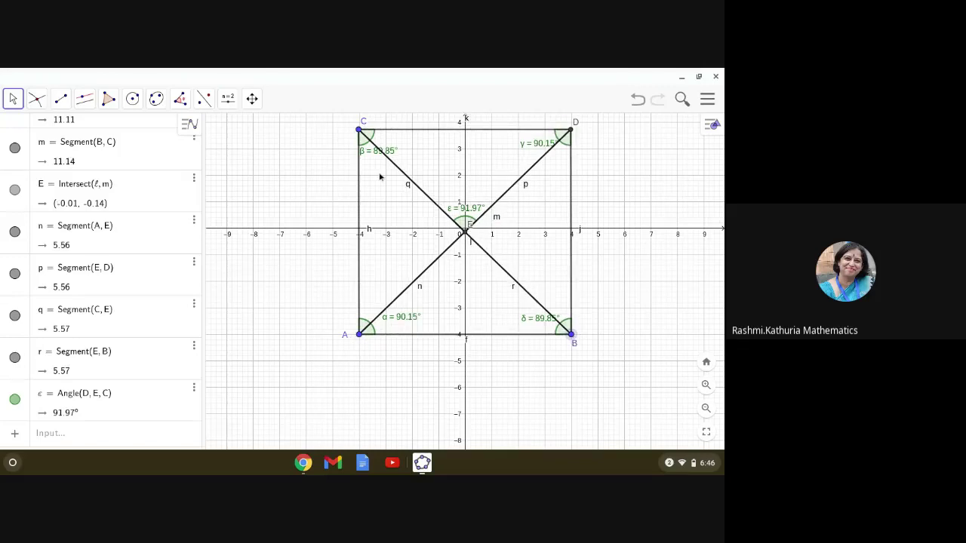
pyautogui.click(360, 130)
pyautogui.moveTo(359, 130); pyautogui.dragTo(359, 122)
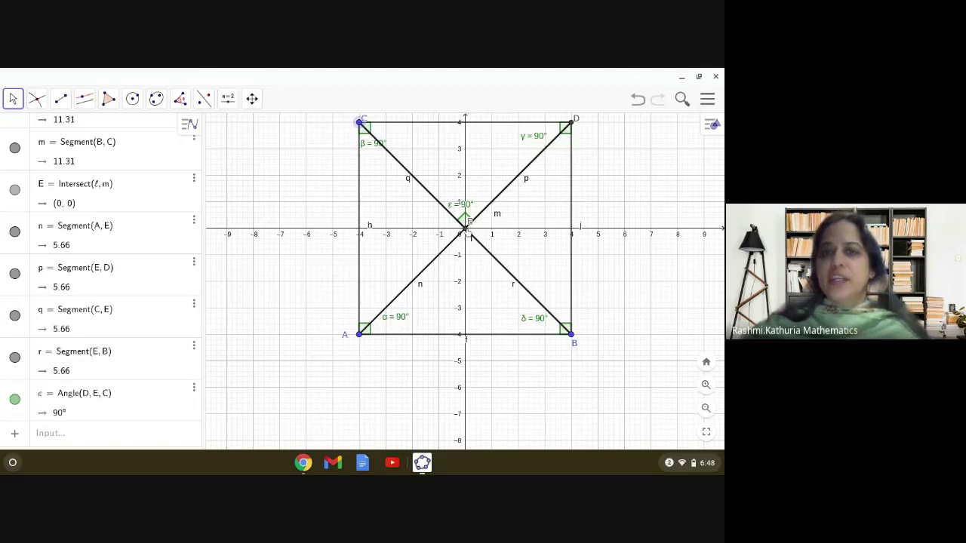
# Stretch the square into a wider rectangle by moving vertex A to (-5, -4) and vertex C to (-5, 4).
pyautogui.click(359, 338)
pyautogui.moveTo(358, 339); pyautogui.dragTo(350, 338)
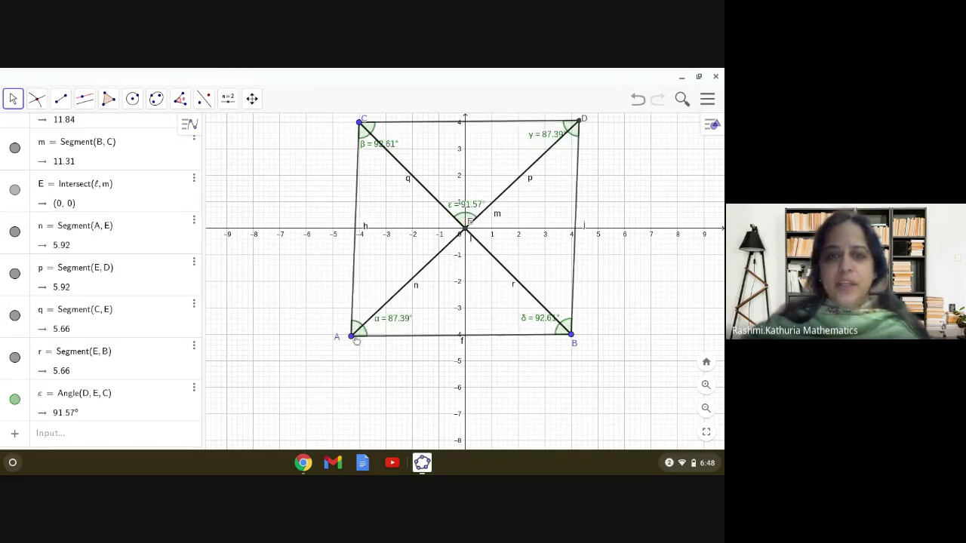
pyautogui.moveTo(350, 339); pyautogui.dragTo(335, 337)
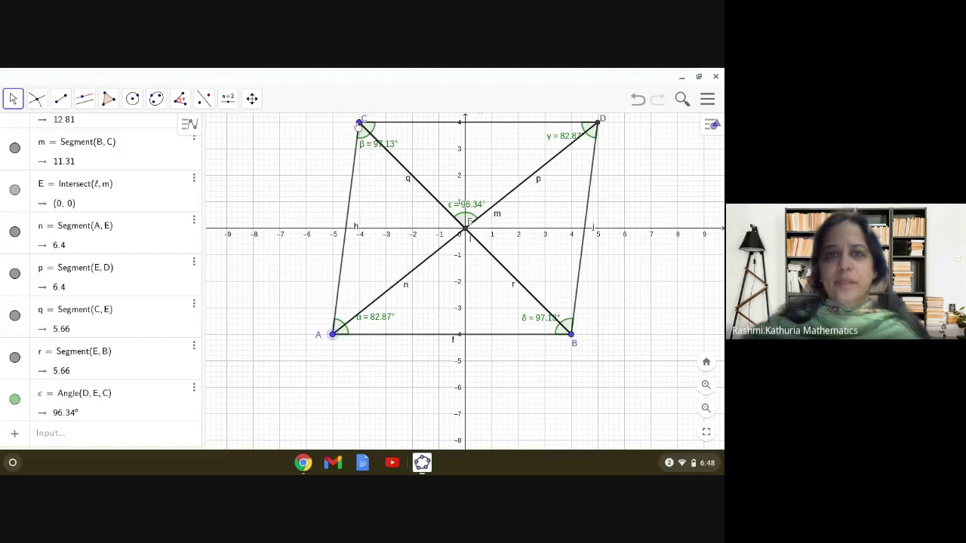
pyautogui.moveTo(359, 124); pyautogui.dragTo(332, 123)
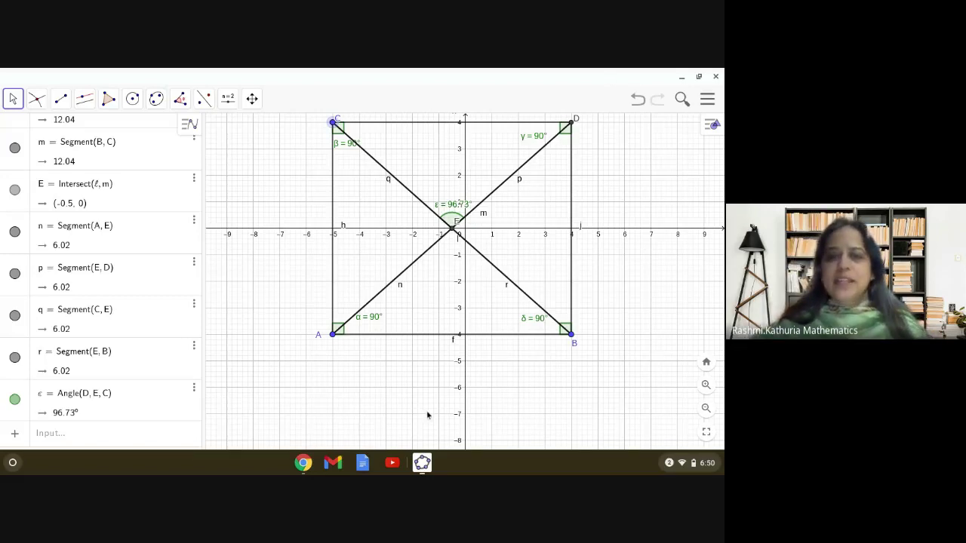
# Switch to the Understanding Quadrilaterals presentation in Google Slides and show the slide comparing the diagonals of parallelogram, rectangle, rhombus and square.
pyautogui.click(422, 463)
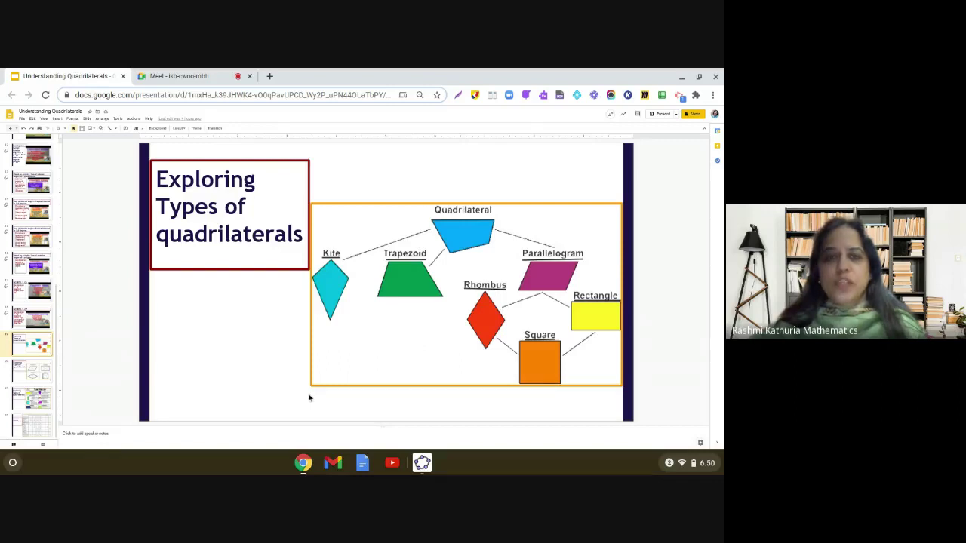
pyautogui.click(40, 380)
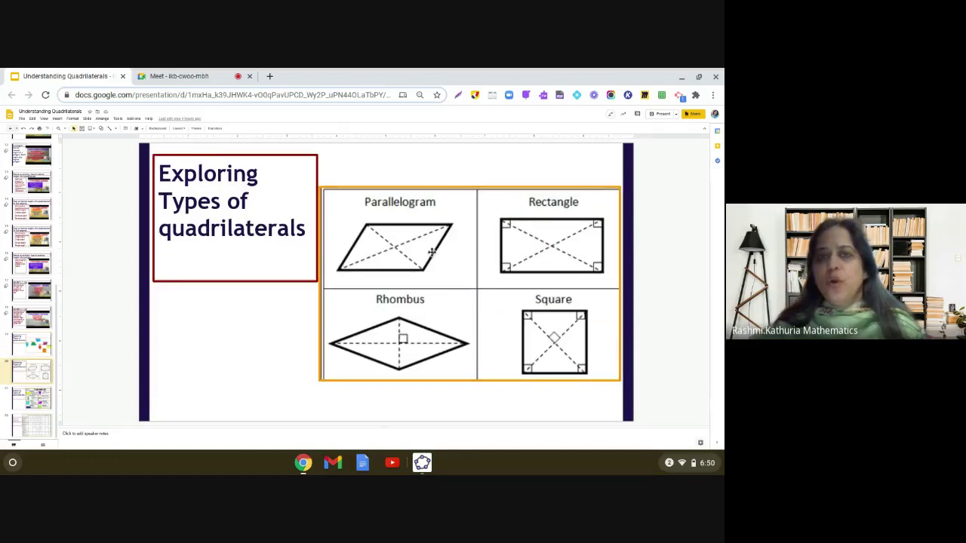